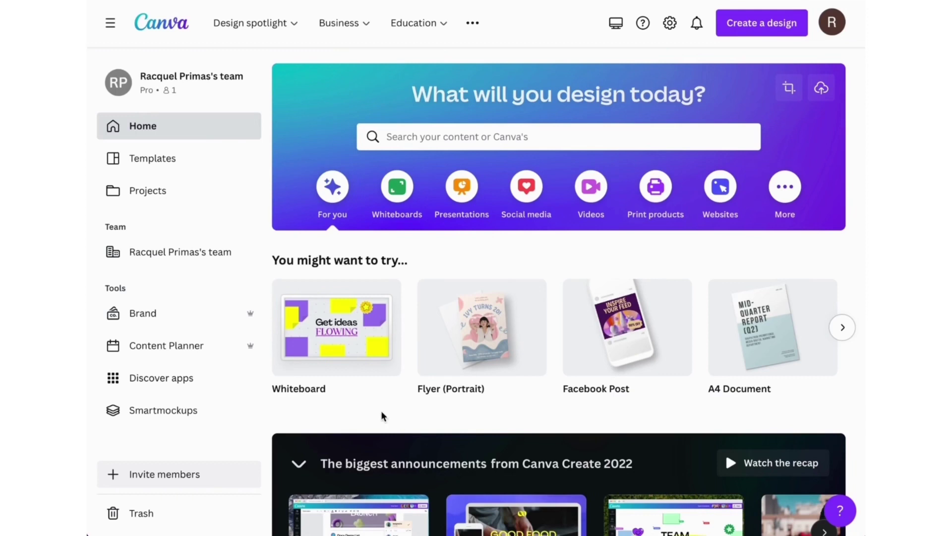
- Search the templates for "fashion flyer" and browse the matching designs
click(540, 136)
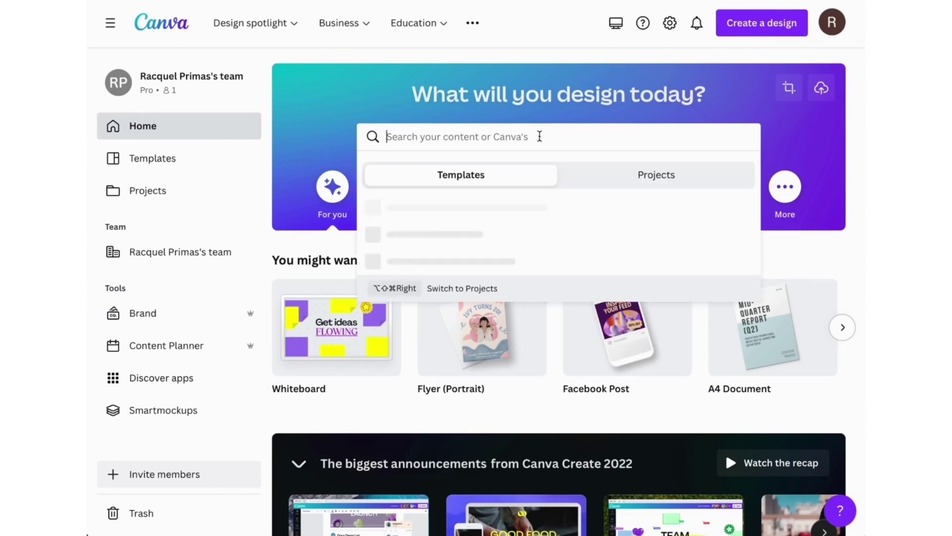
text(fashion flyer)
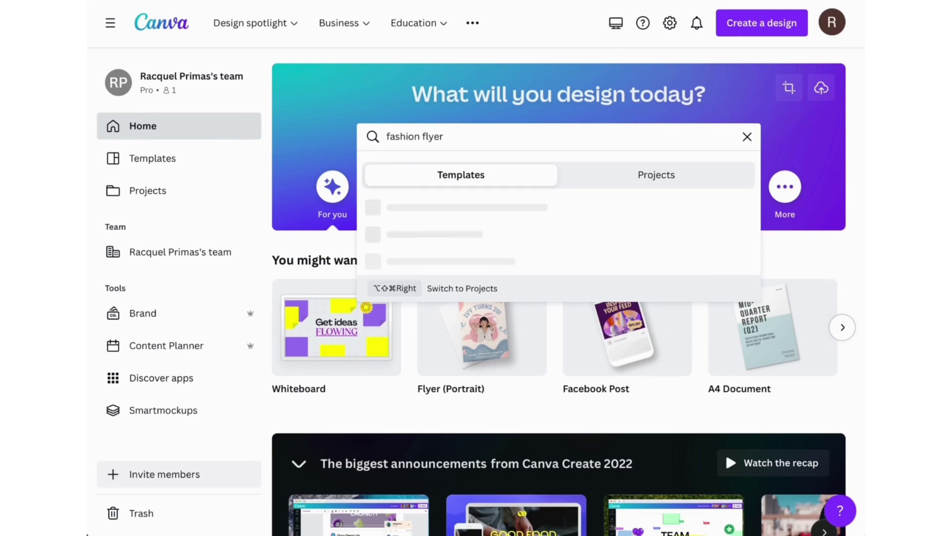
key(Return)
scroll(397, 325, down, 5)
scroll(403, 327, down, 5)
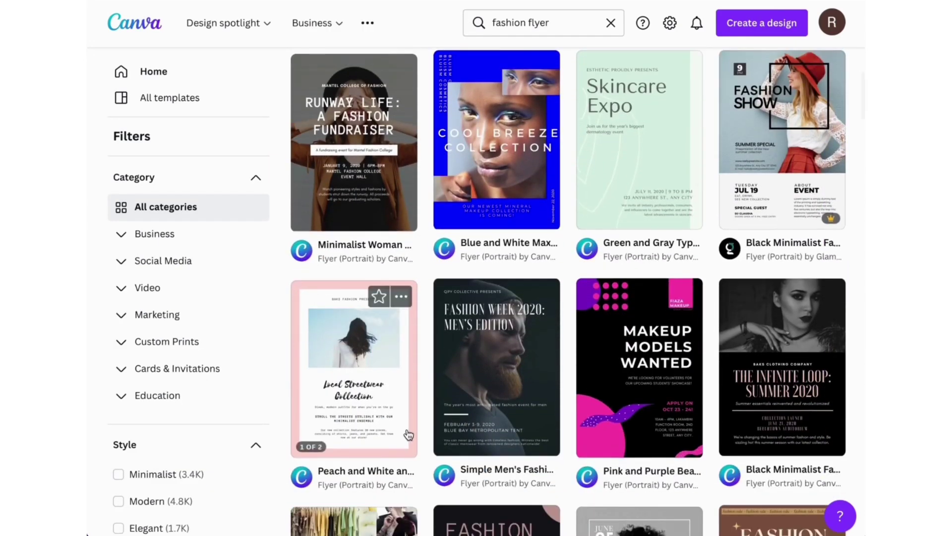
scroll(455, 344, up, 10)
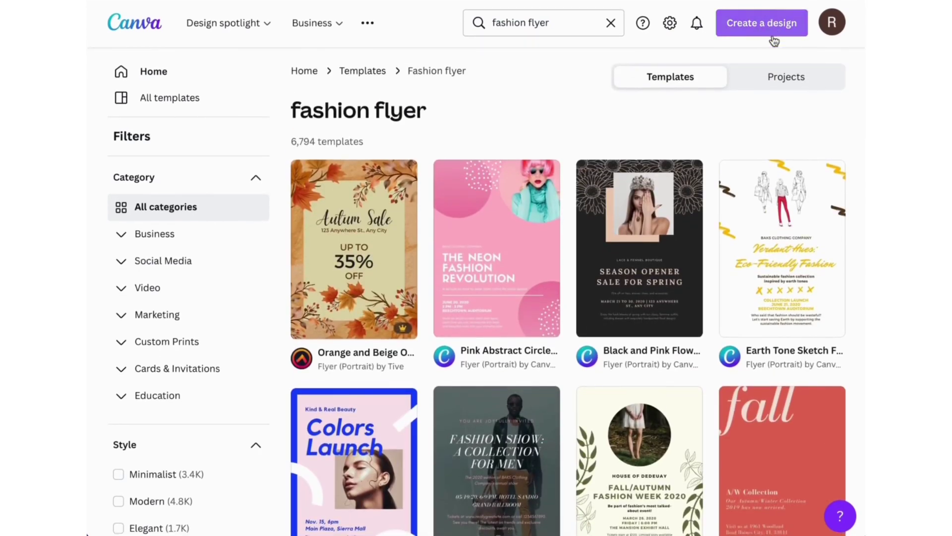
- Create a new Facebook Post design and filter its templates by the Fall category
click(760, 26)
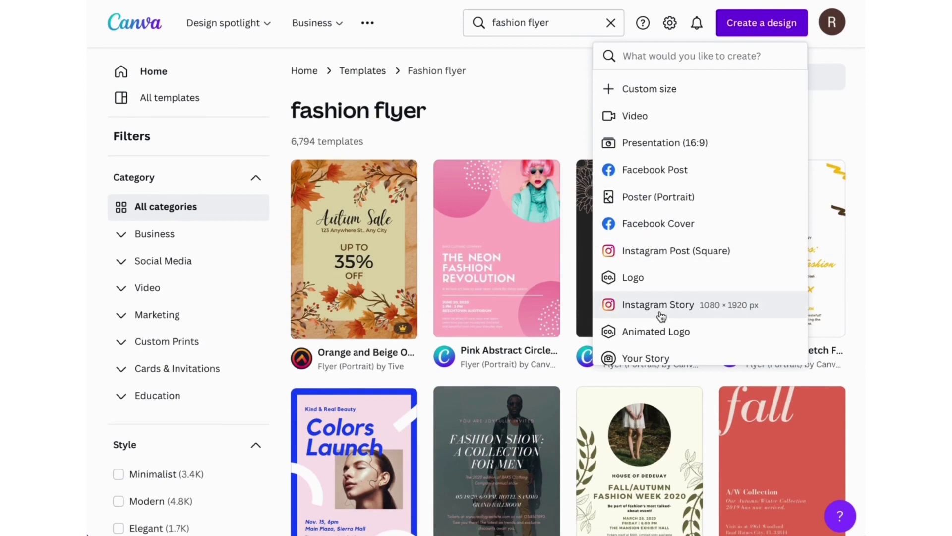
click(657, 169)
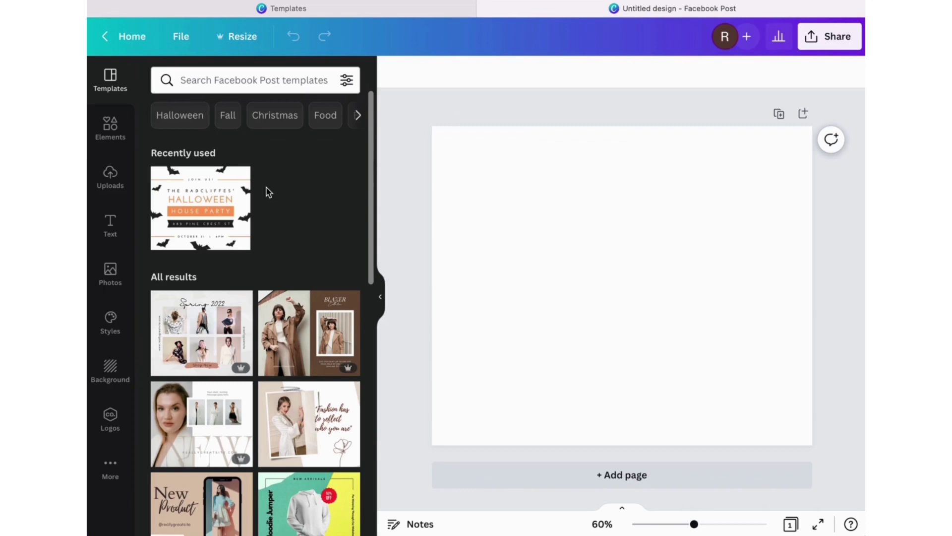
click(257, 78)
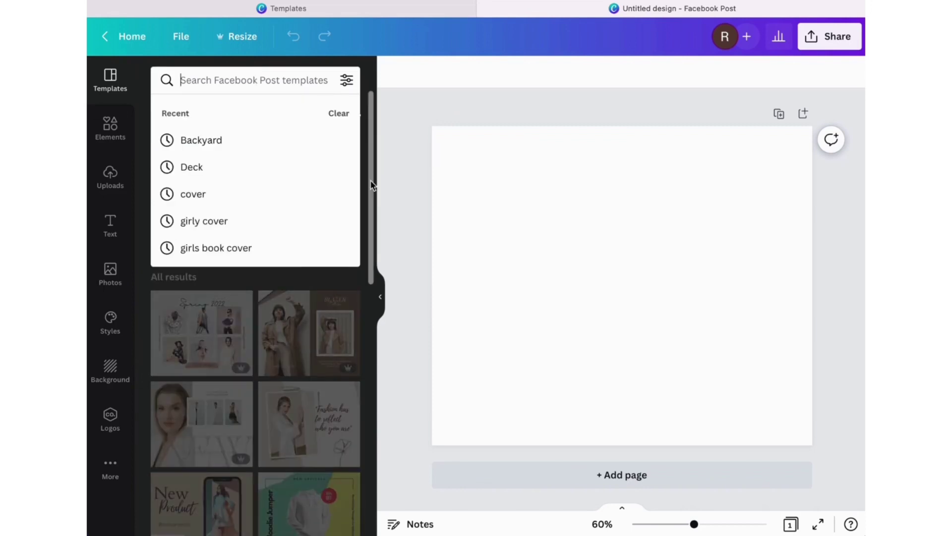
click(320, 275)
click(230, 124)
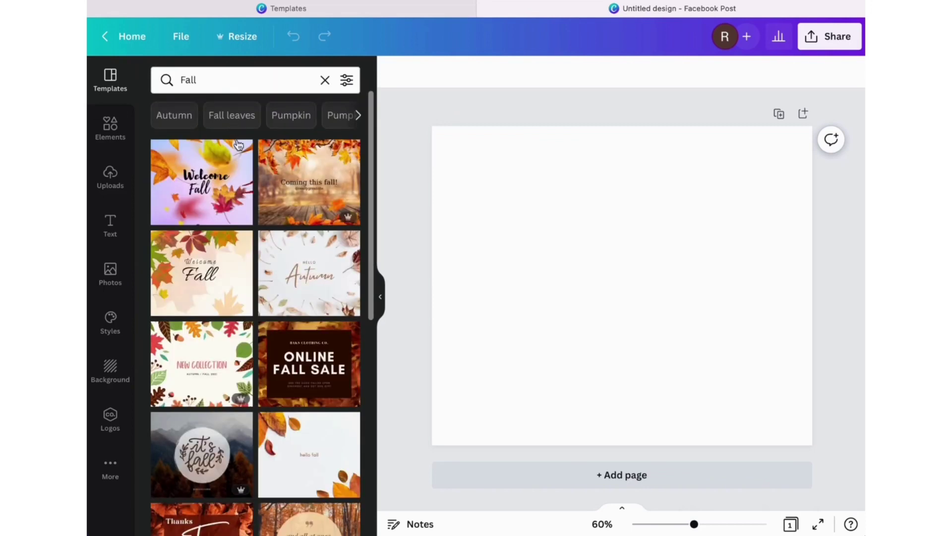
- Apply the "Thanks Fall" template showing a dark-haired woman from behind among orange autumn trees
scroll(278, 354, down, 7)
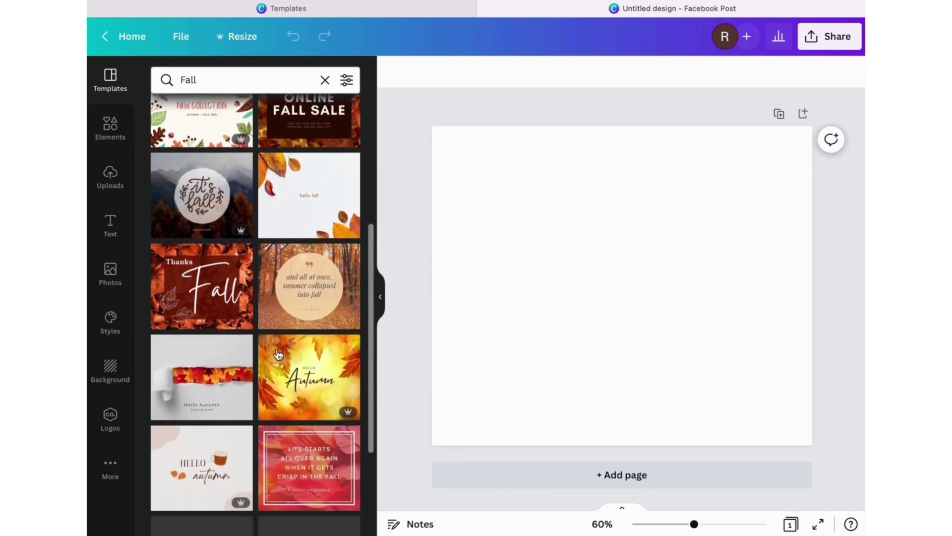
scroll(277, 354, down, 1)
scroll(278, 354, down, 2)
click(299, 340)
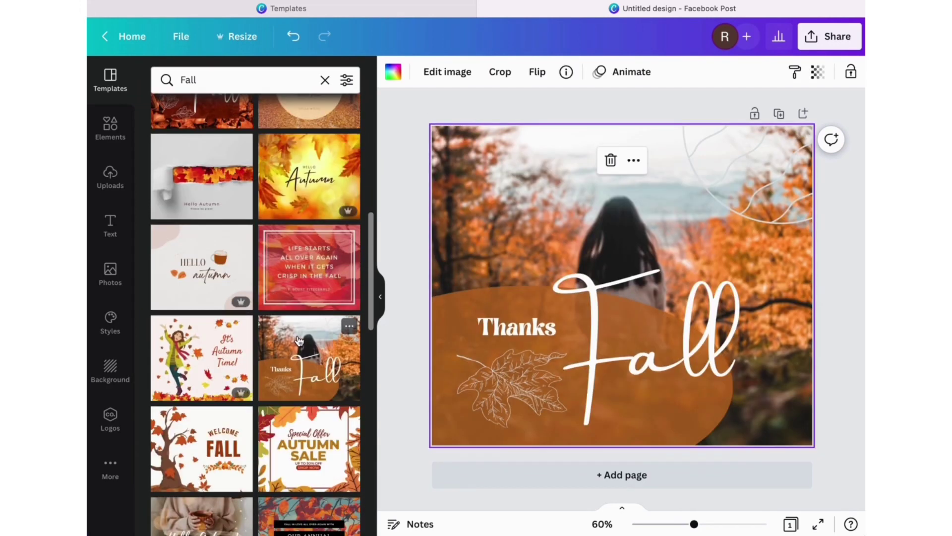
- Delete the maple leaf outline below the "Thanks" text
click(529, 340)
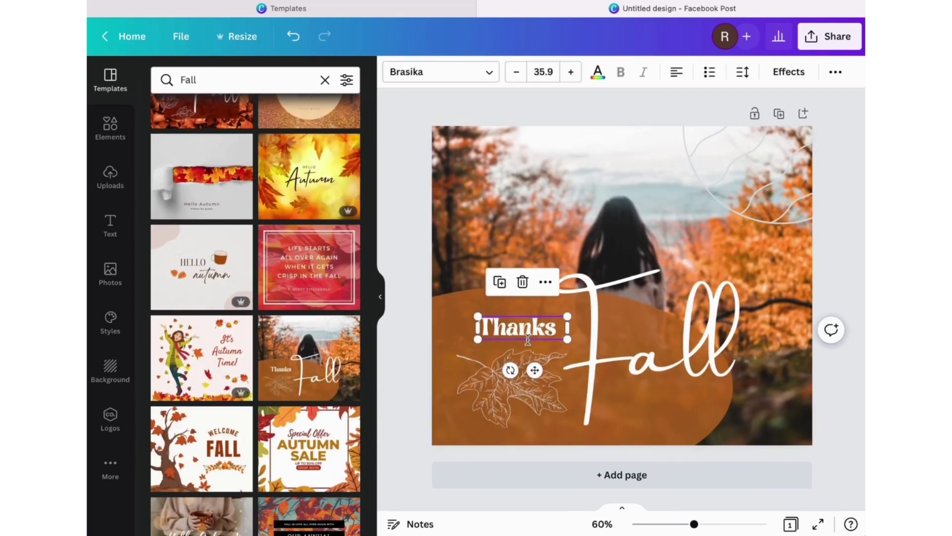
click(494, 400)
key(Delete)
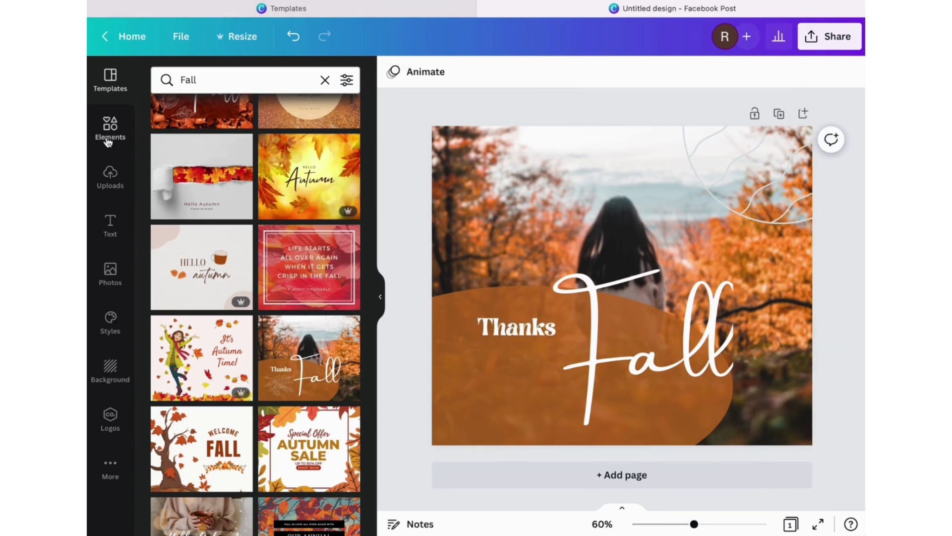
- Browse the full set of recommended photo elements and add the white slanted dot pattern to the design
click(108, 143)
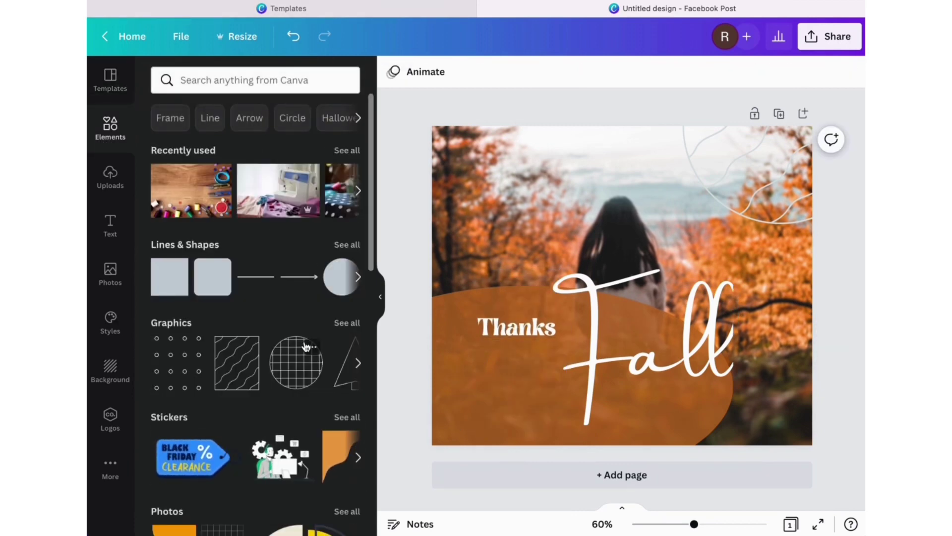
scroll(307, 346, down, 5)
scroll(308, 327, down, 3)
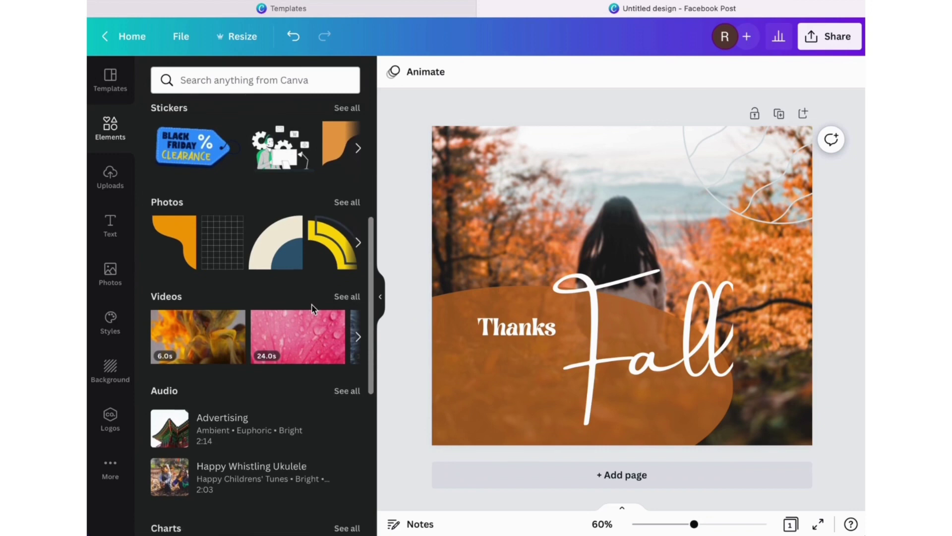
click(346, 169)
click(347, 279)
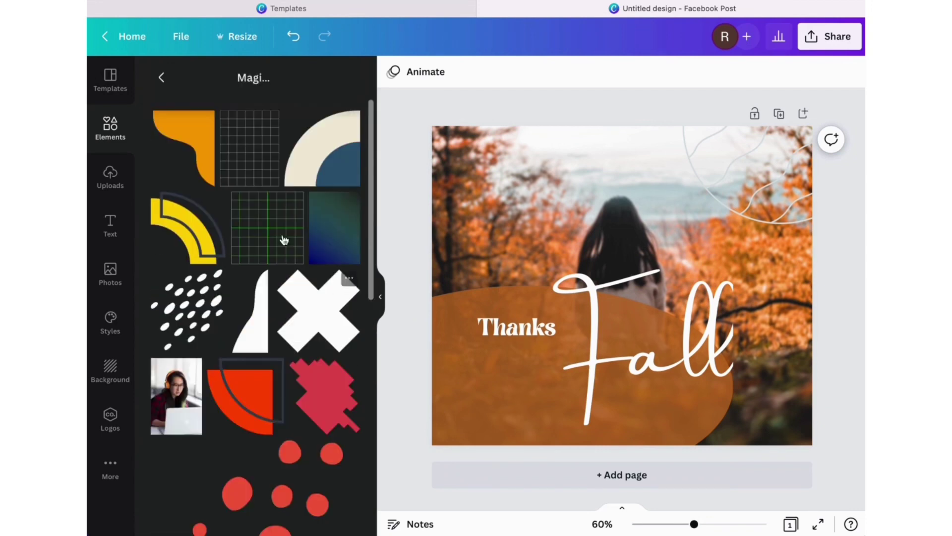
scroll(281, 236, down, 5)
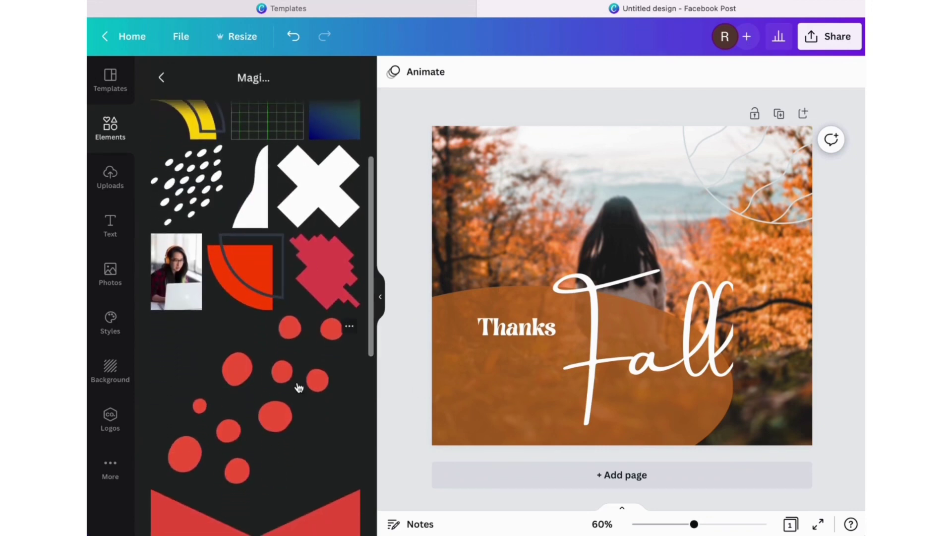
scroll(297, 387, down, 1)
click(189, 173)
- Delete the large script "Fall" text behind the dot pattern
click(588, 285)
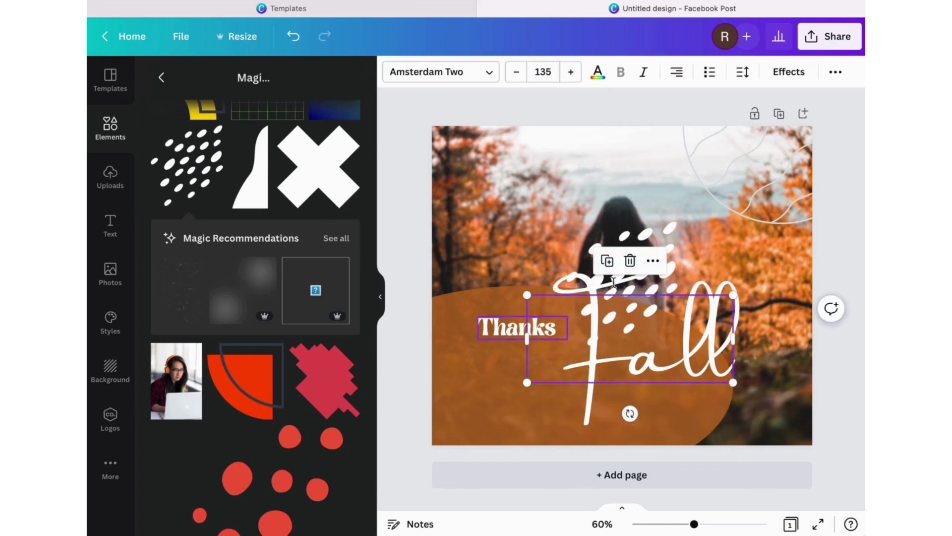
click(674, 214)
click(645, 258)
click(595, 307)
key(Delete)
- Move the white dot pattern onto the orange shape in the page's lower-left corner and enlarge it
drag(653, 248, 522, 308)
drag(543, 414, 611, 522)
drag(574, 383, 552, 404)
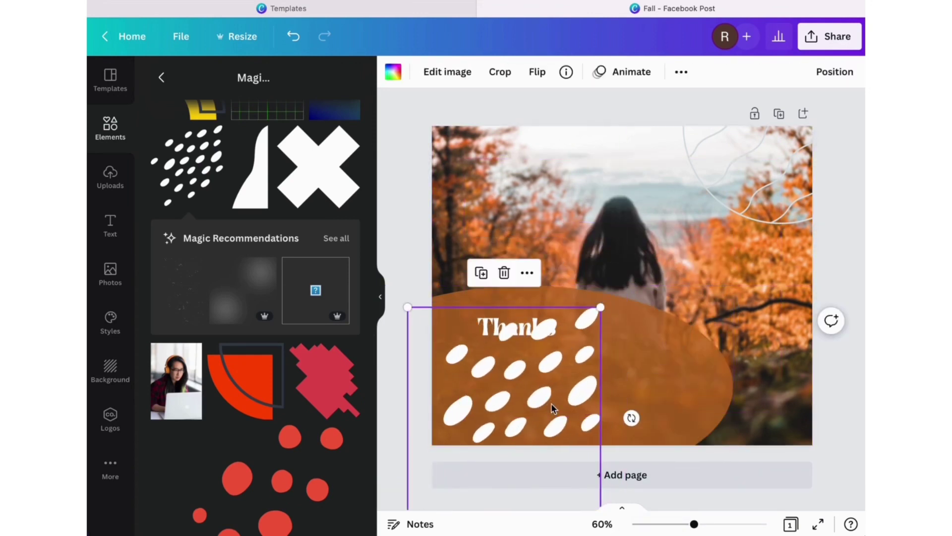
- Delete the "Thanks" text overlapping the dot pattern
click(416, 243)
click(549, 334)
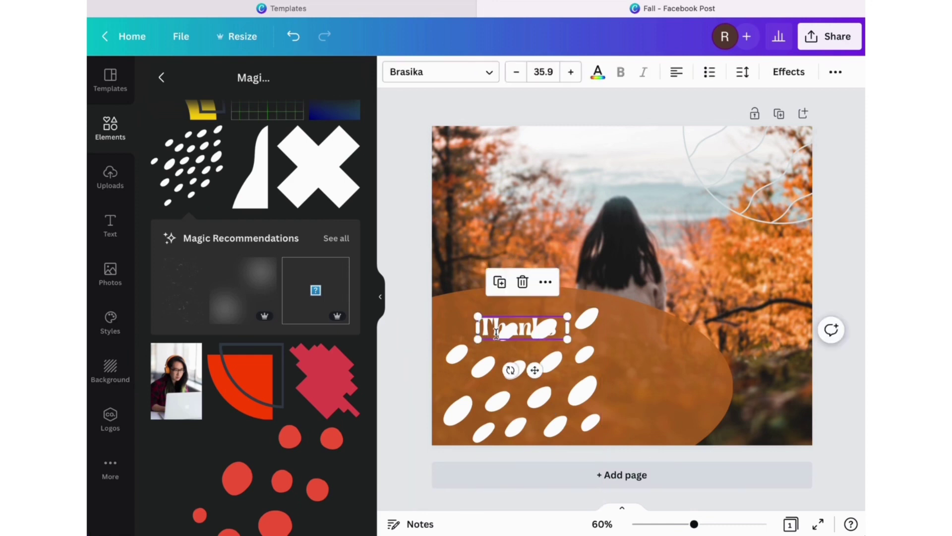
key(Delete)
- Enlarge the dot pattern slightly and reposition it so it fills the left part of the orange shape
click(549, 339)
mouse_move(601, 307)
mouse_down()
mouse_move(621, 281)
mouse_move(613, 292)
mouse_up()
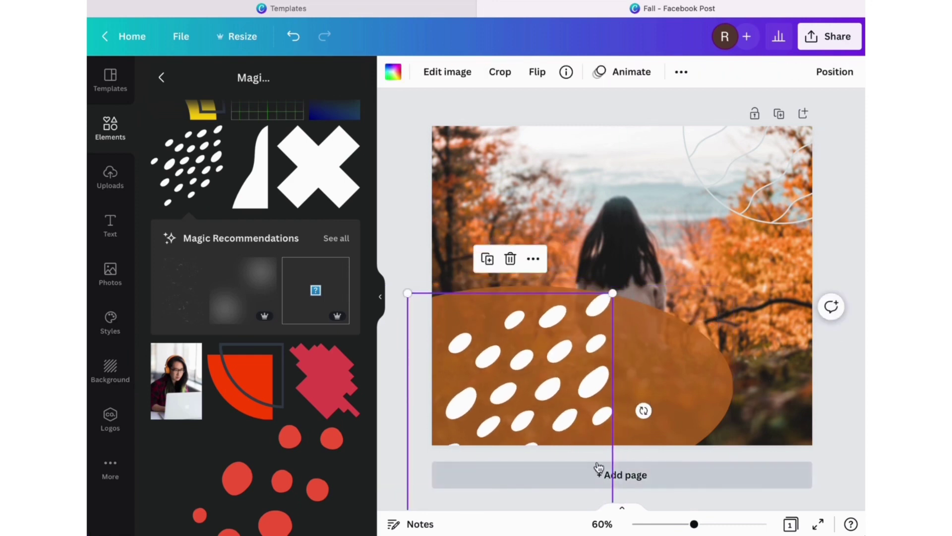
drag(407, 293, 397, 282)
drag(572, 347, 572, 354)
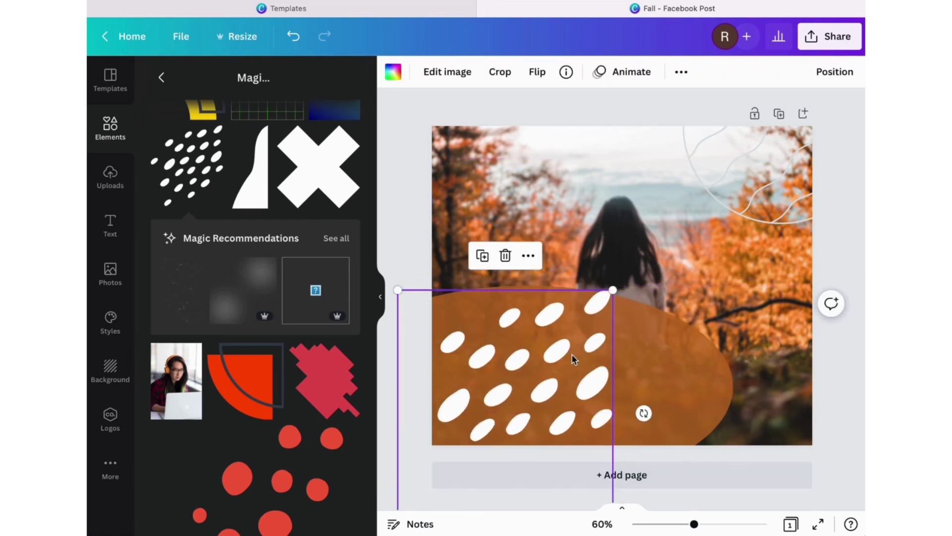
- Preview the Slice effect's styles on the dot pattern and choose Chipped
click(447, 72)
scroll(253, 281, down, 4)
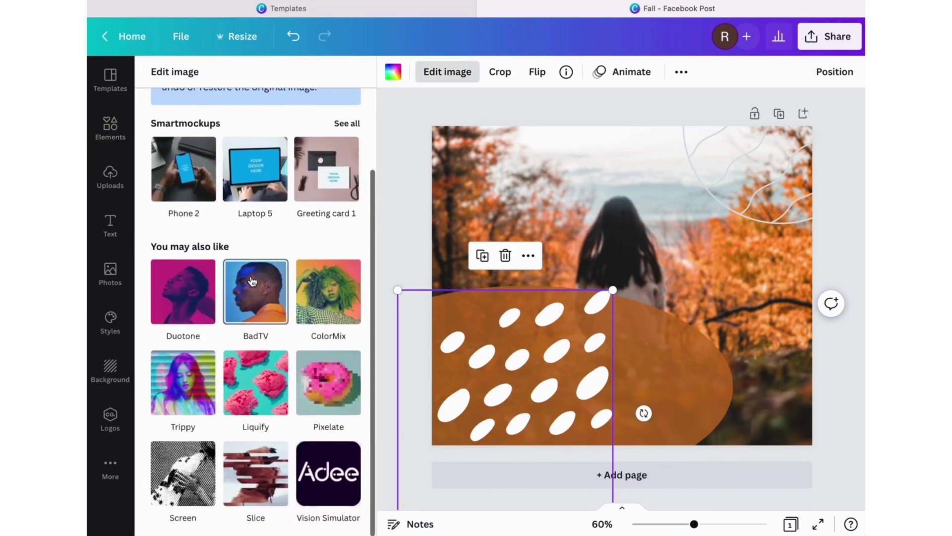
click(241, 491)
click(234, 477)
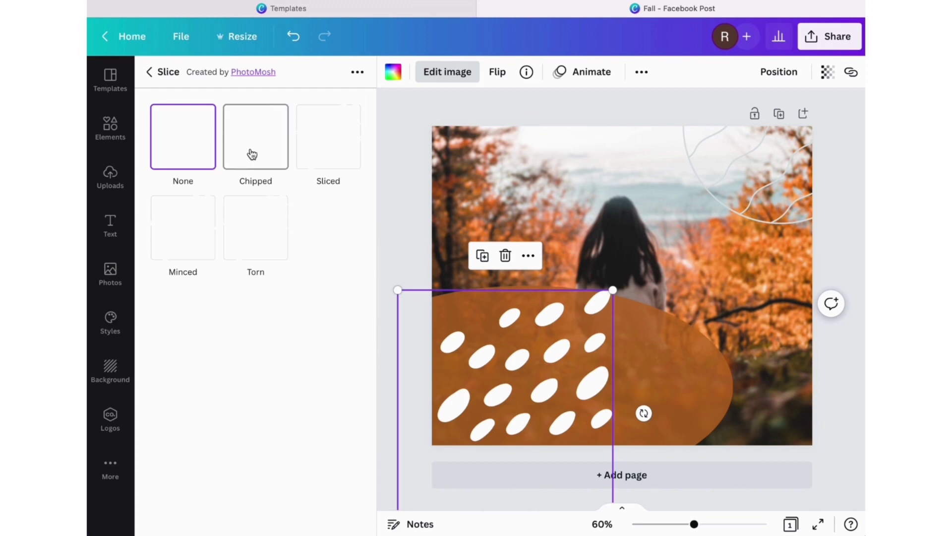
click(252, 155)
click(308, 155)
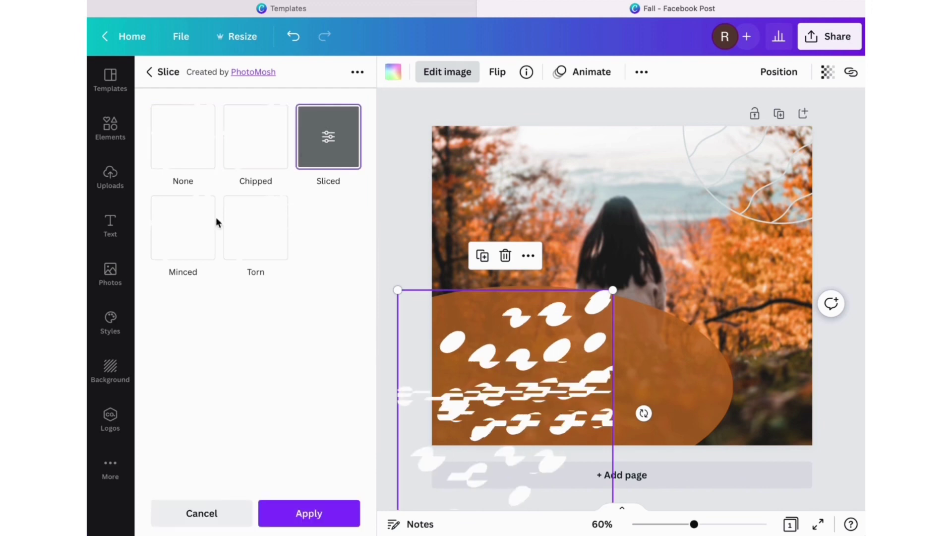
click(188, 238)
click(255, 227)
click(265, 146)
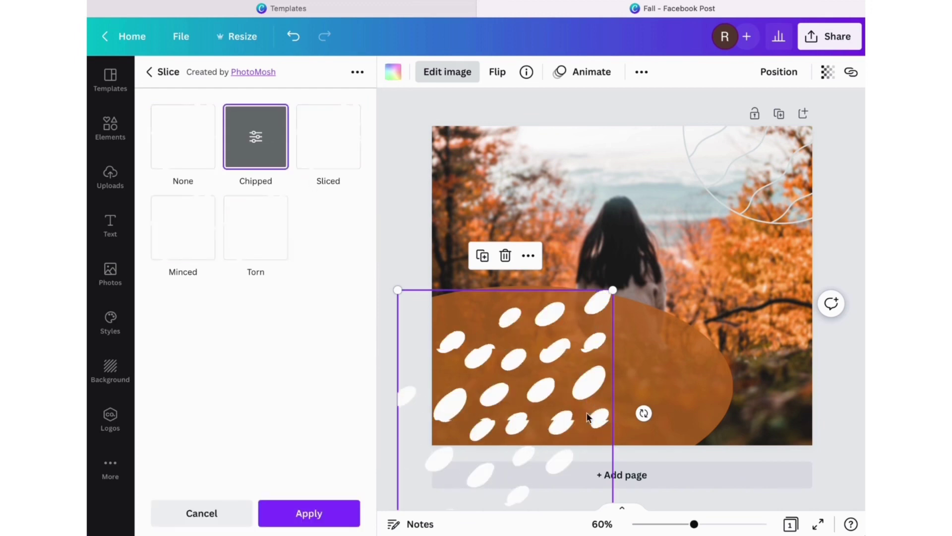
- Make the dot pattern semi-transparent, apply the Slice effect, and place the pattern back over the orange shape
drag(588, 417, 597, 365)
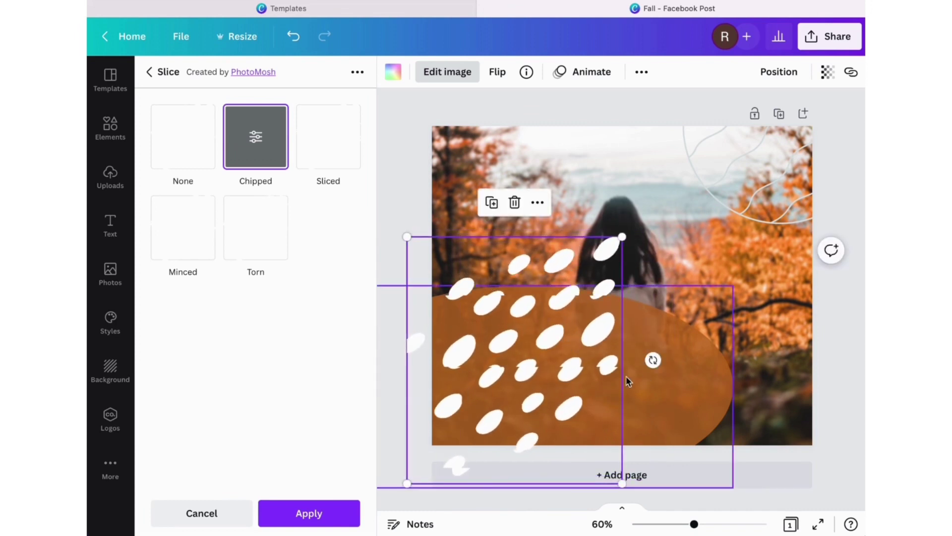
click(828, 72)
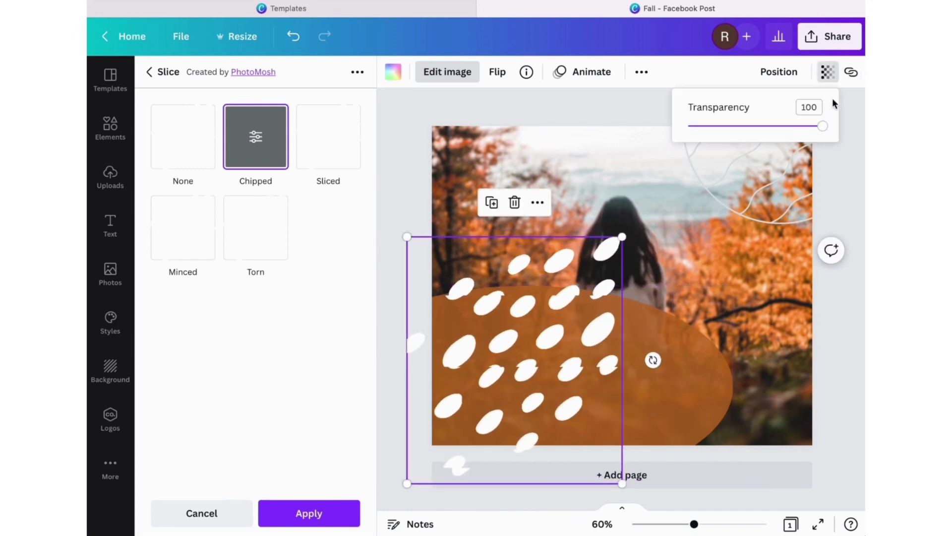
click(436, 312)
click(308, 511)
drag(521, 340, 508, 394)
click(762, 386)
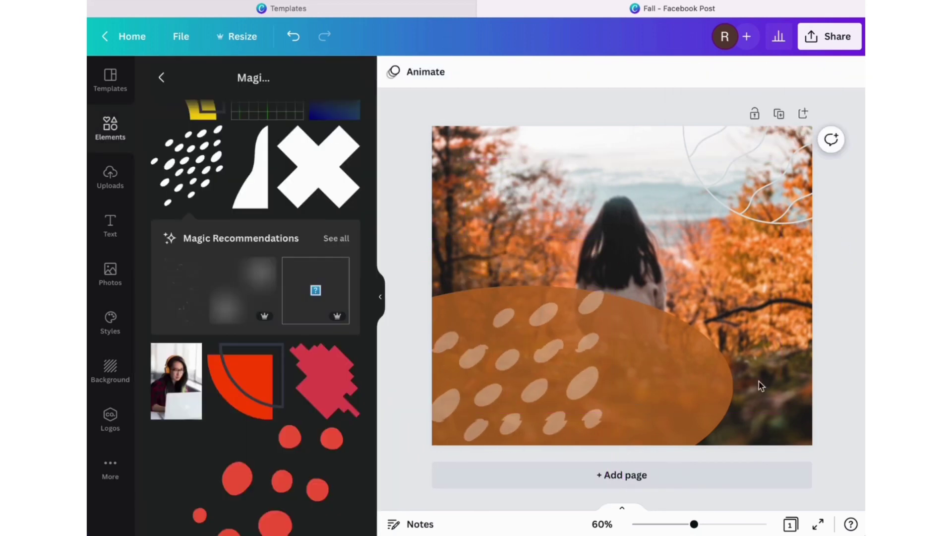
- Add a subheading text box reading "Fall" to the page
click(110, 223)
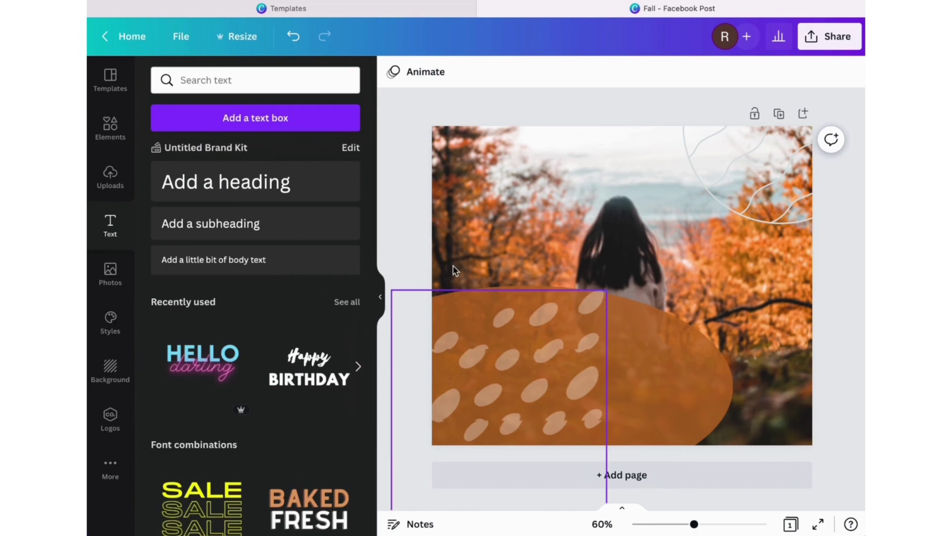
click(297, 223)
text(Fall)
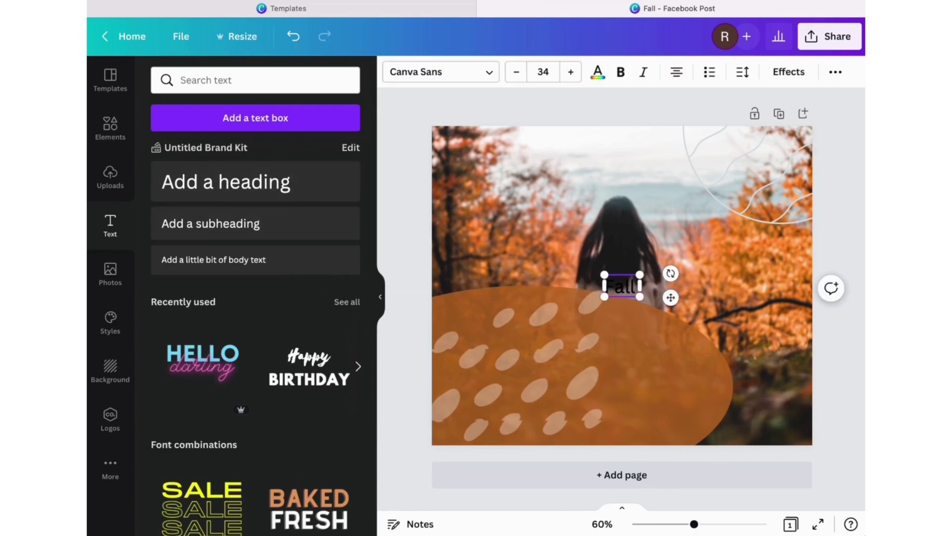
- Format the "Fall" text in the Calgary font at size 93 and colour it white
click(485, 72)
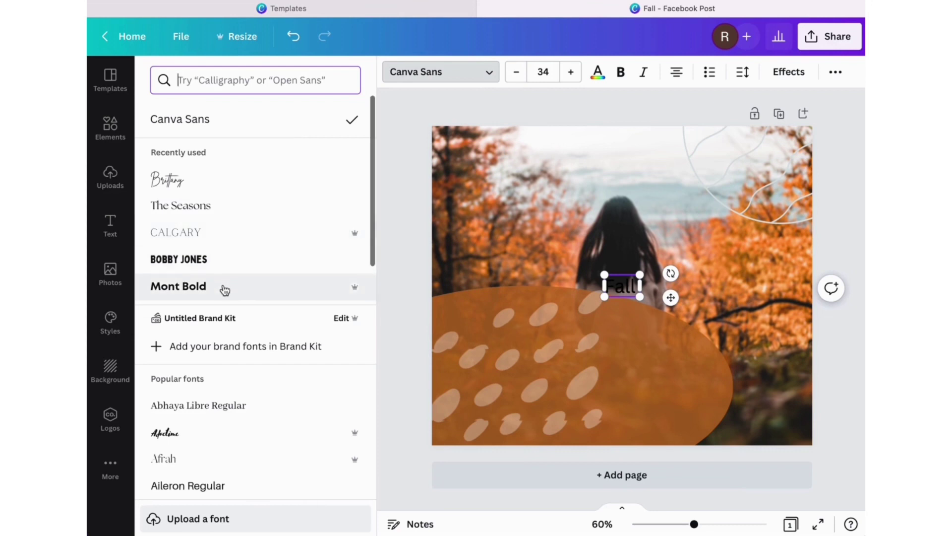
click(219, 233)
click(571, 72)
click(571, 71)
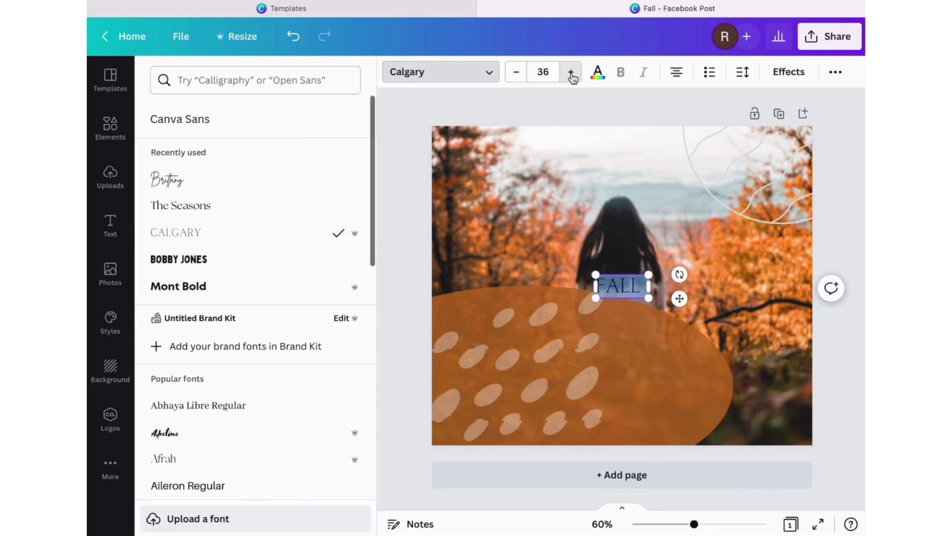
drag(571, 72, 571, 72)
click(597, 72)
click(310, 141)
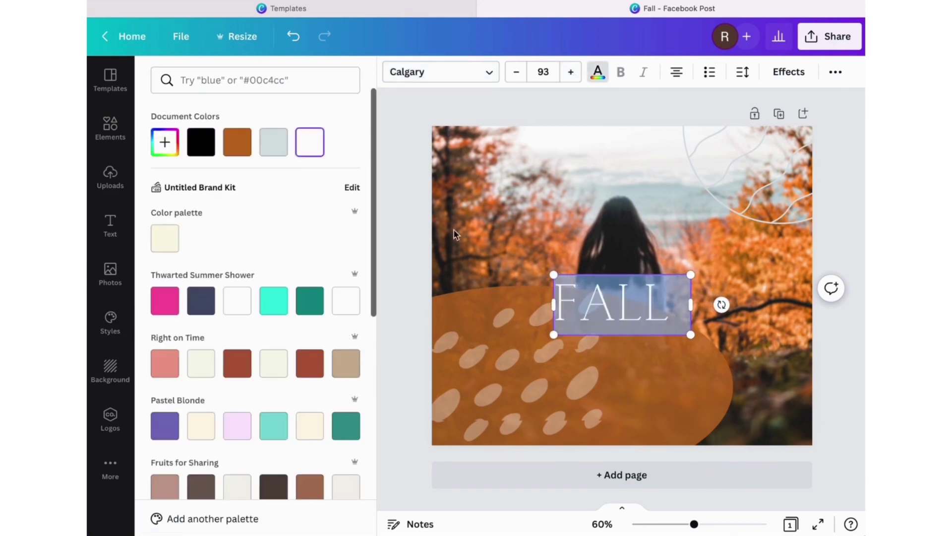
- Move the "FALL" text up and to the left so it sits above the orange shape's edge
click(665, 316)
drag(648, 318, 603, 286)
click(588, 318)
click(599, 338)
- Add a subheading reading "Sale" in the Brittany font, coloured white at size 80
click(211, 223)
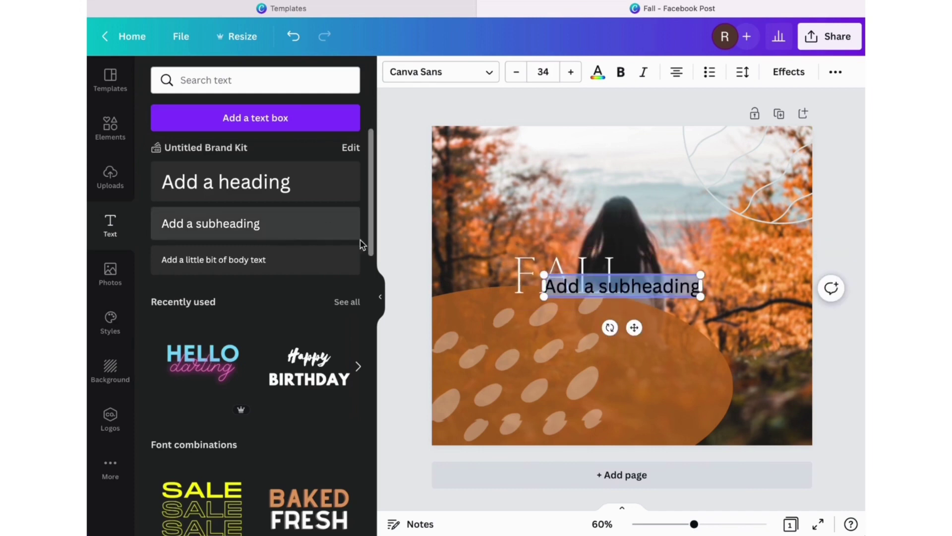
text(Sale)
click(441, 72)
click(198, 206)
click(598, 72)
click(310, 141)
drag(570, 72, 579, 80)
click(640, 307)
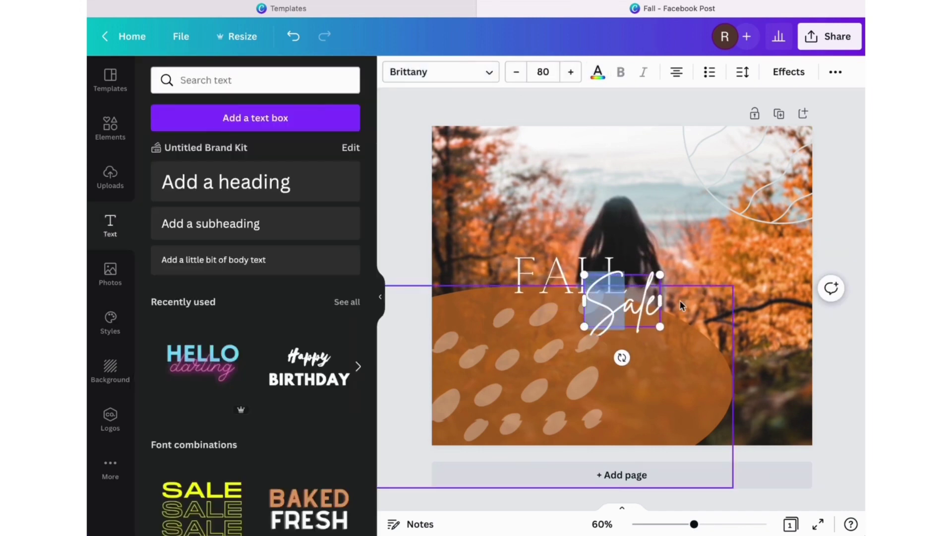
- Add the "Wild SALE" font combination to the page and remove the word "Wild" from it
click(782, 403)
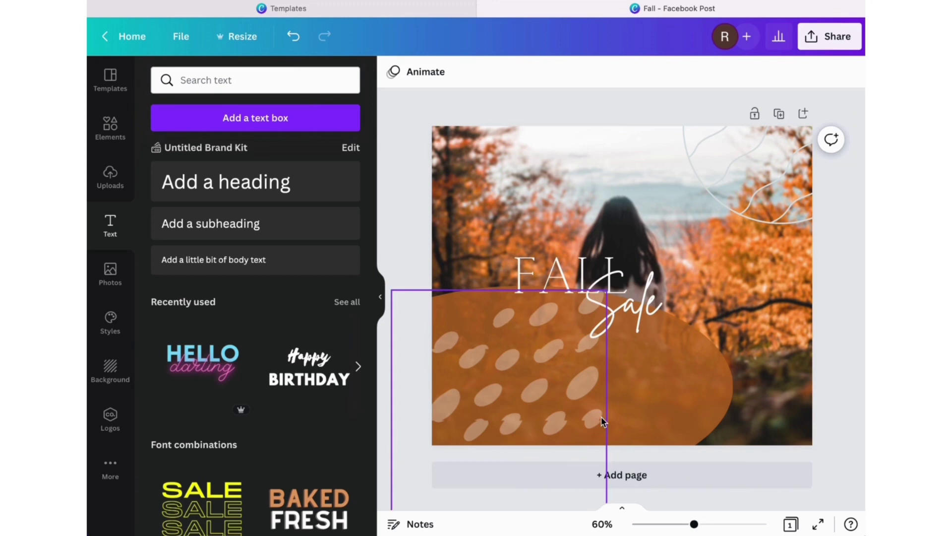
scroll(241, 434, down, 15)
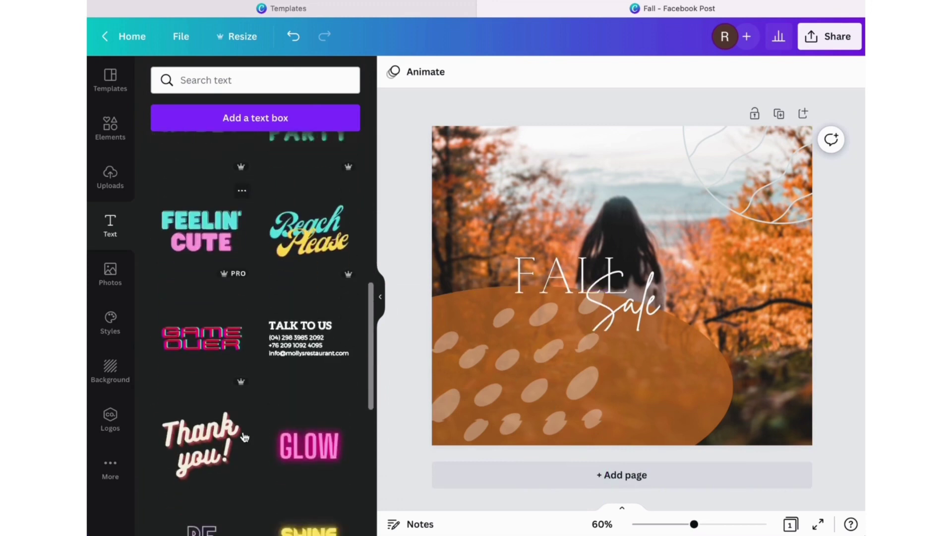
scroll(245, 436, down, 10)
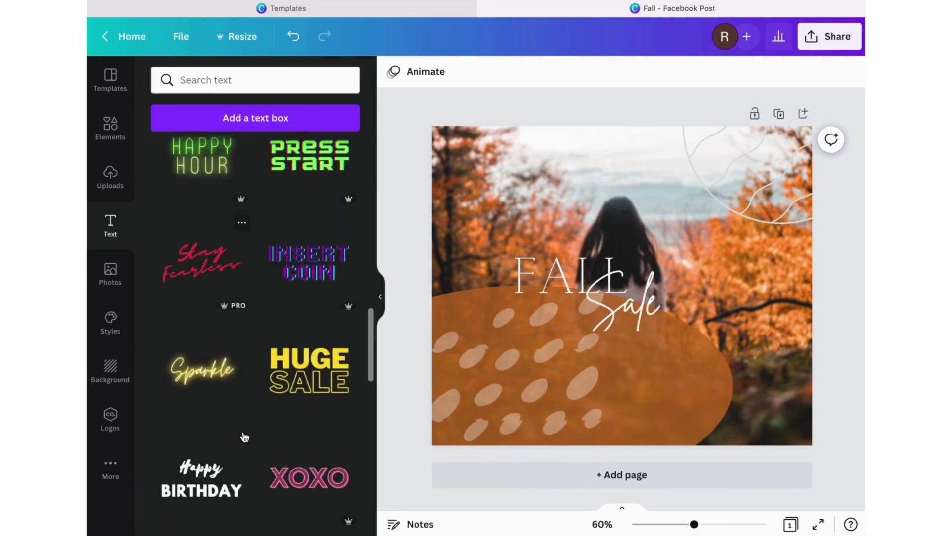
scroll(244, 436, down, 10)
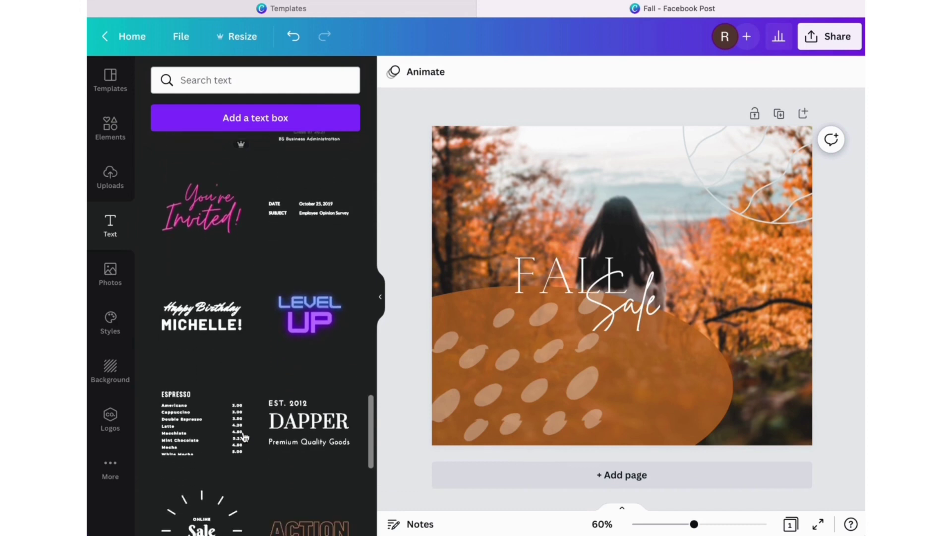
scroll(245, 437, down, 3)
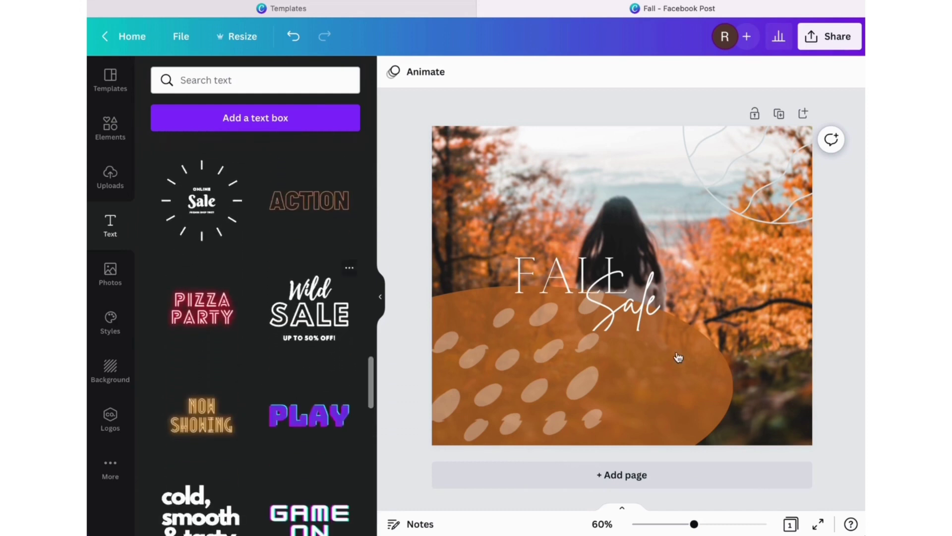
click(645, 229)
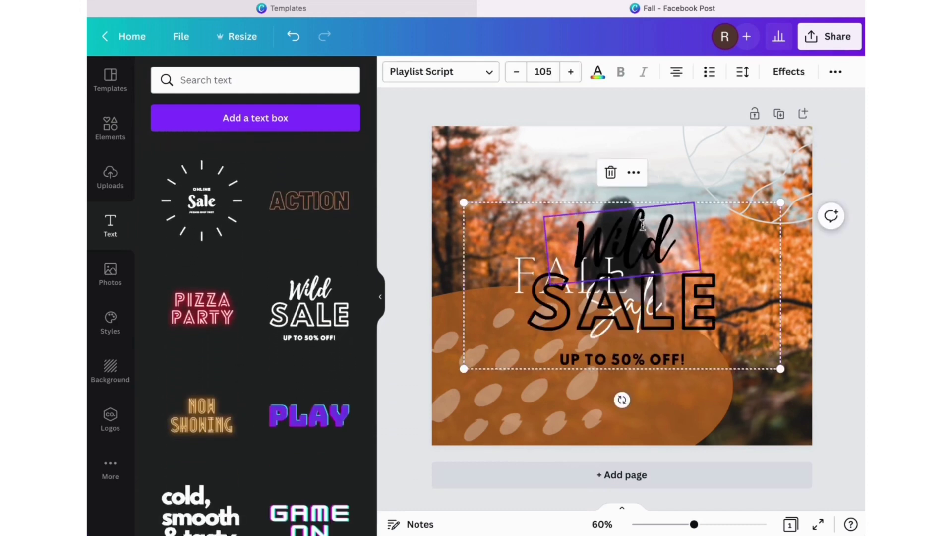
double_click(645, 230)
key(BackSpace)
- Replace "SALE" in the added font combination with "60%" and shorten the line beneath it to "OFF!"
double_click(620, 312)
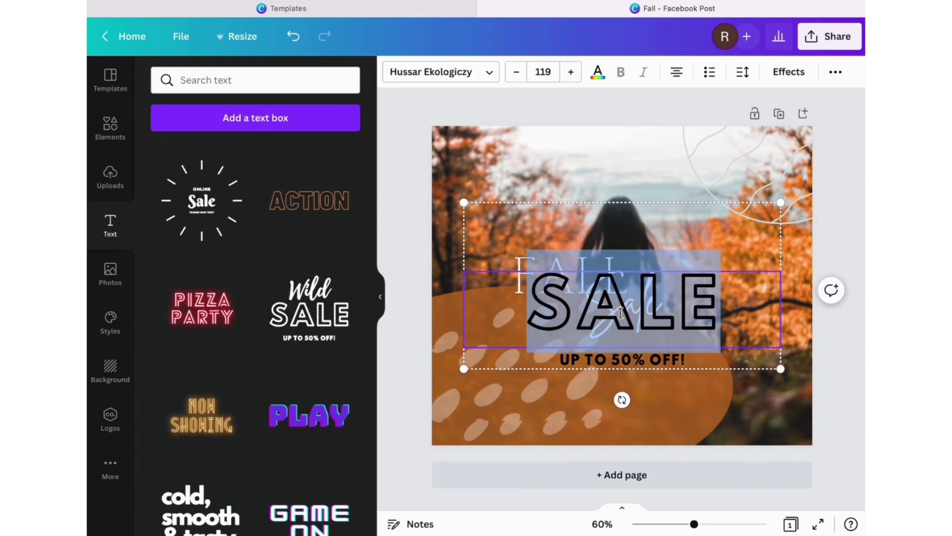
text(60%)
click(647, 361)
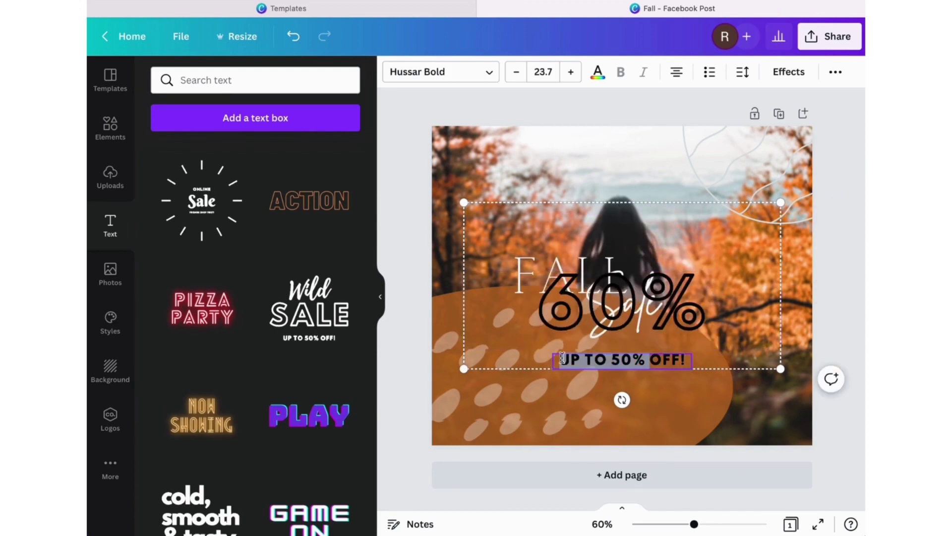
key(BackSpace)
- Move the "60% OFF!" text group to the lower right of the page and colour "60%" white
drag(622, 301, 686, 366)
click(597, 72)
click(347, 282)
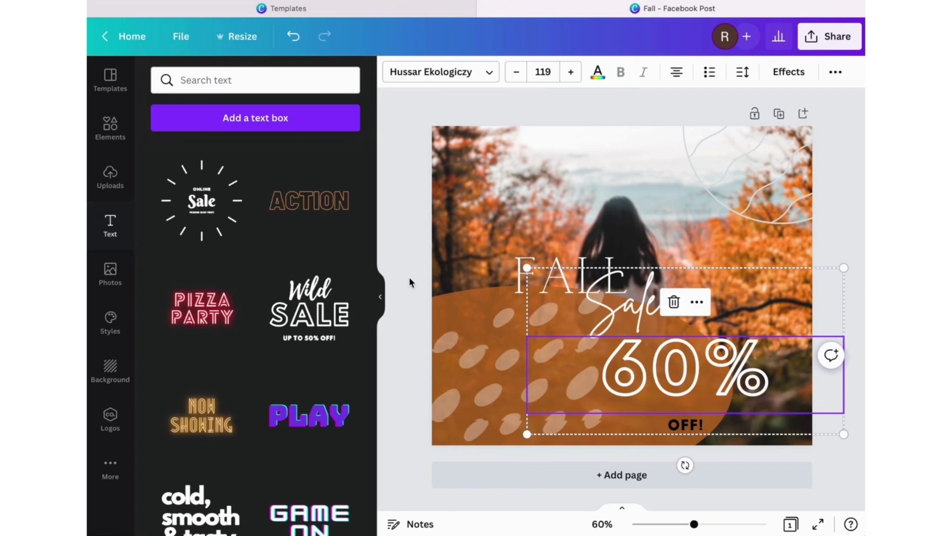
click(846, 467)
- Search the photo elements for "tag" and add the cream paper tag with the string to the page
click(262, 85)
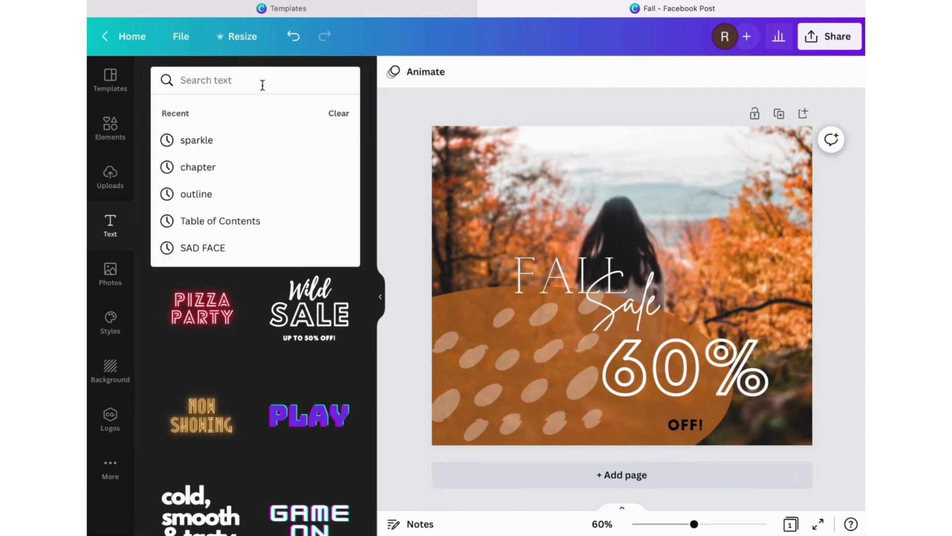
click(112, 127)
click(162, 79)
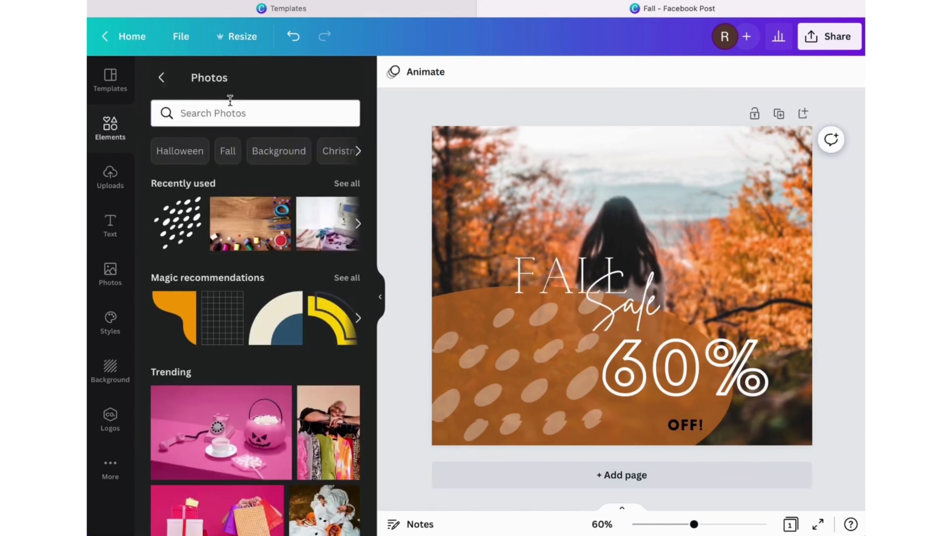
click(230, 110)
text(tag)
key(Return)
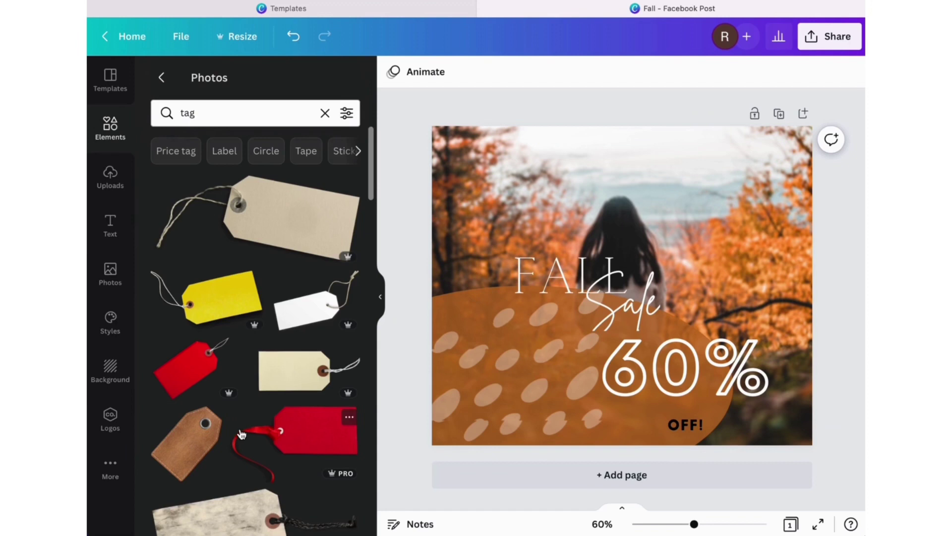
scroll(241, 434, down, 4)
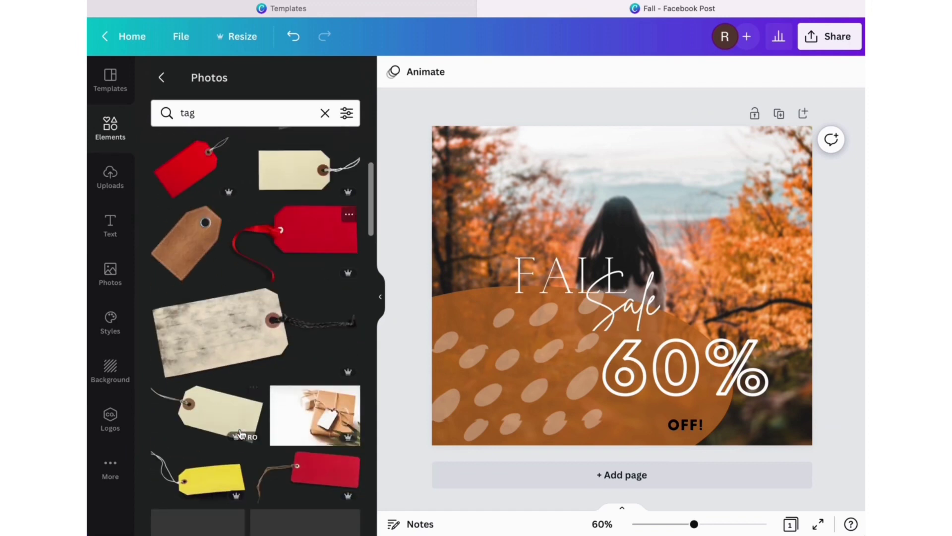
click(219, 414)
- Position the cream tag across the right half of the page, behind the "FALL Sale" text
mouse_move(723, 293)
mouse_down()
mouse_move(761, 280)
mouse_move(729, 293)
mouse_up()
click(618, 242)
drag(618, 241, 670, 251)
click(856, 404)
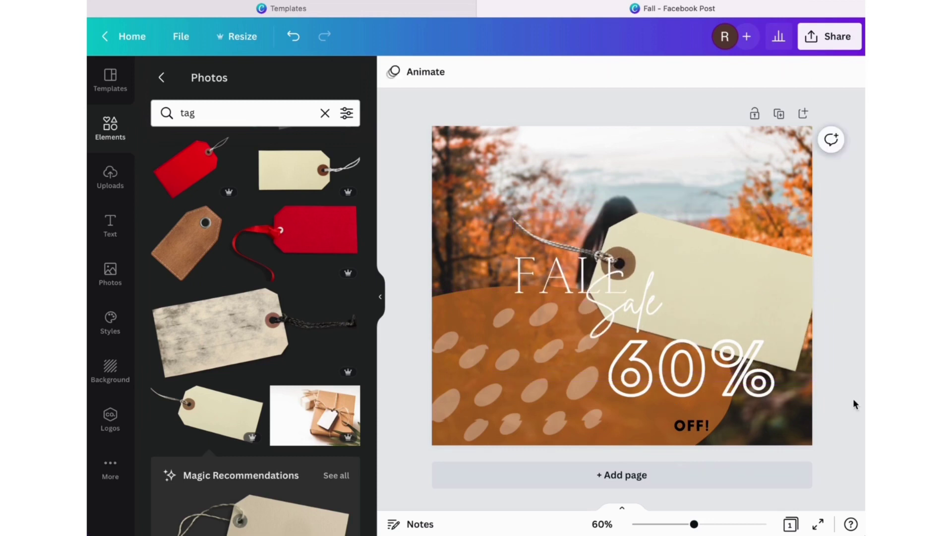
- Colour the "OFF!" text white and nudge the "60% OFF!" group slightly up and to the right
click(692, 425)
click(597, 72)
click(272, 143)
click(841, 230)
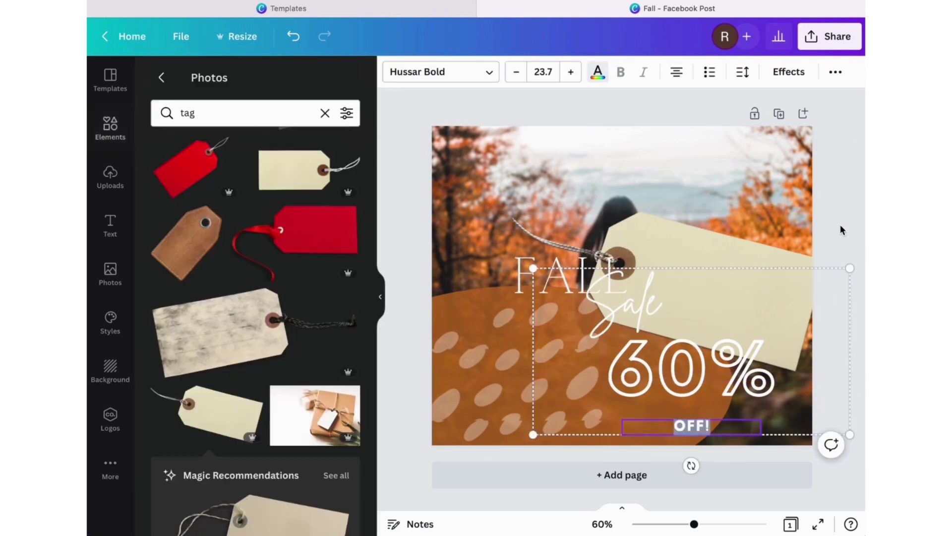
click(683, 340)
drag(680, 353, 683, 348)
click(405, 351)
- Add the "Online Sale" font combination with rays, shrink it and place it in the page's upper-right corner
click(111, 226)
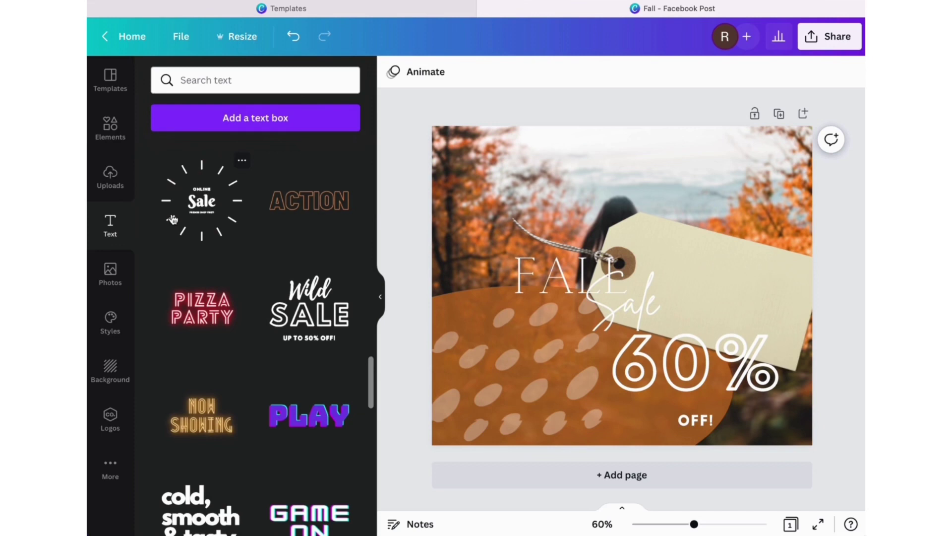
click(196, 216)
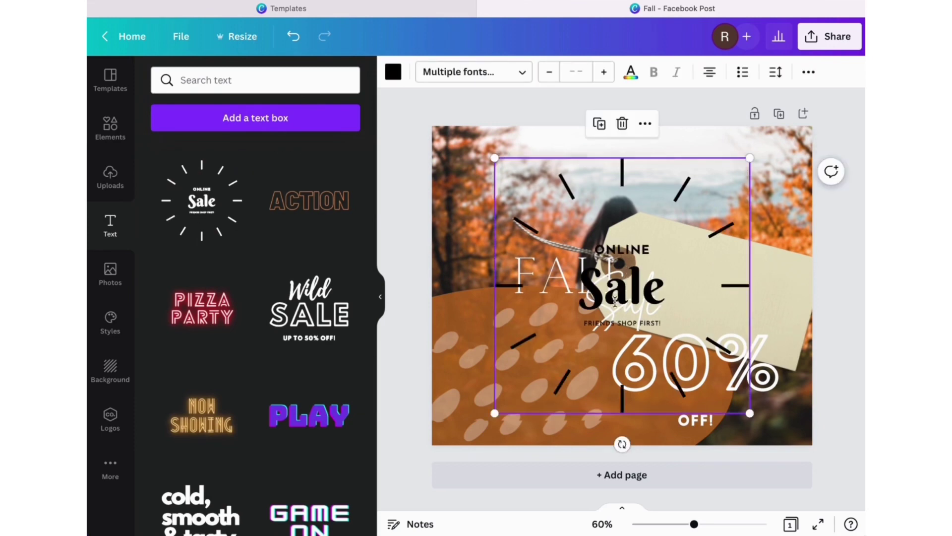
drag(495, 412, 611, 299)
drag(679, 232, 730, 204)
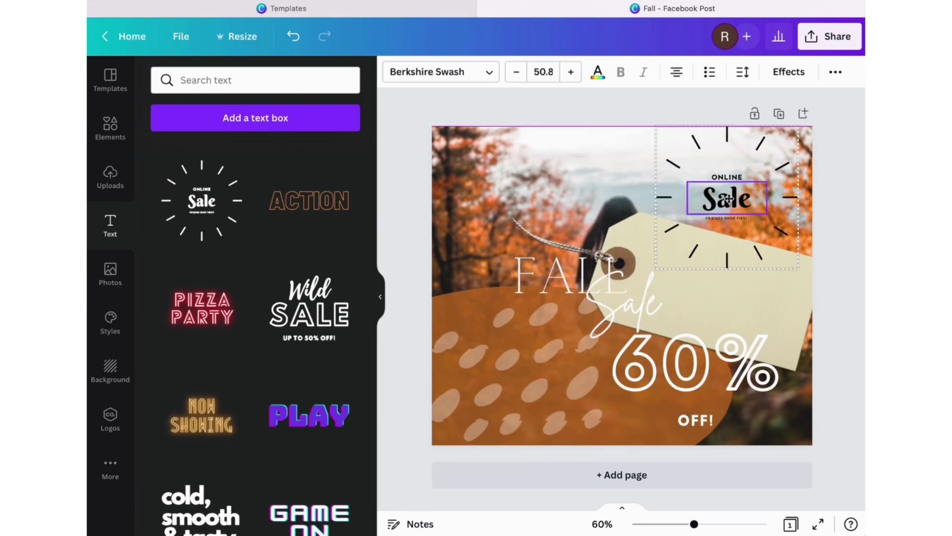
- Change the ray badge's wording to "ONLY UNTL" and "Nov 25th", reducing the date's font size to fit one line
click(730, 186)
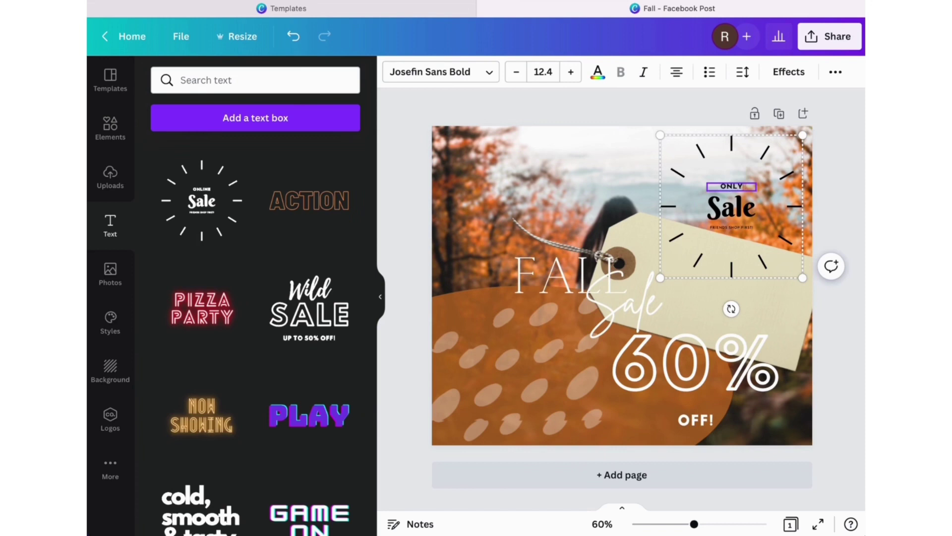
click(730, 209)
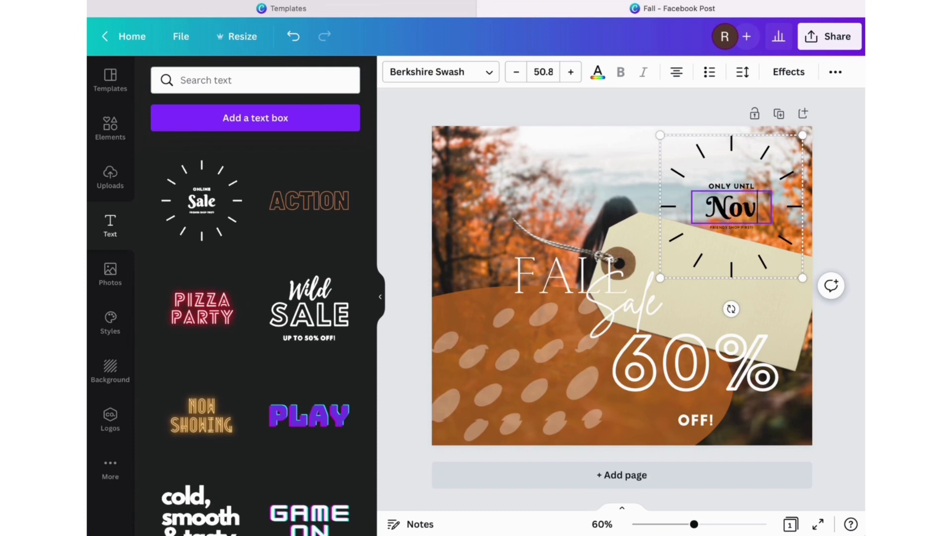
text(Nov)
key(Return)
text(25th)
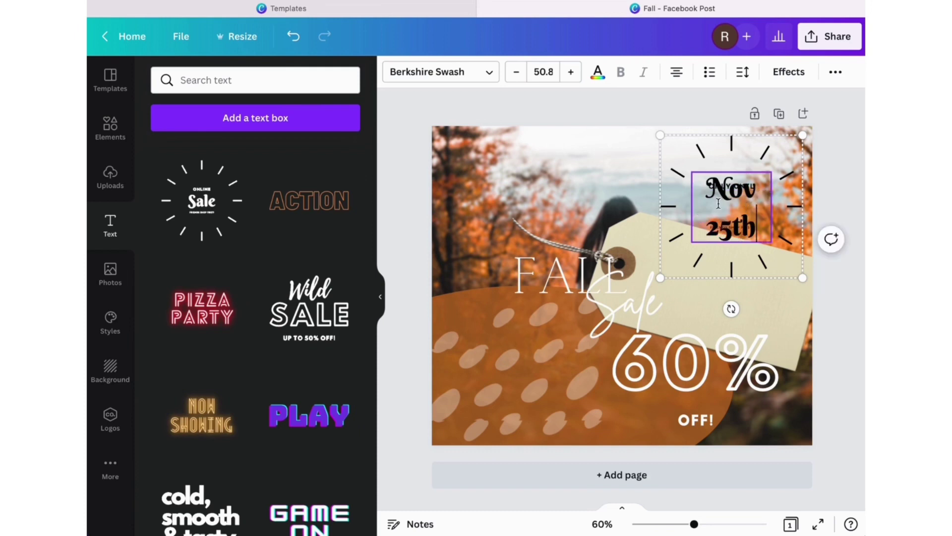
click(514, 74)
click(514, 74)
click(514, 75)
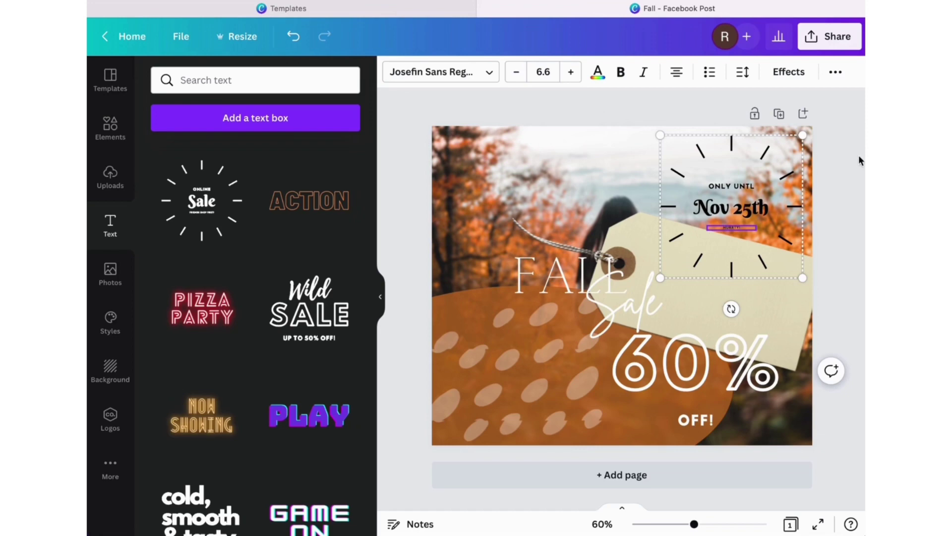
- Colour the badge's small bottom text line and its two lower-right rays white
click(598, 72)
click(268, 147)
click(732, 208)
click(732, 272)
click(786, 240)
click(393, 72)
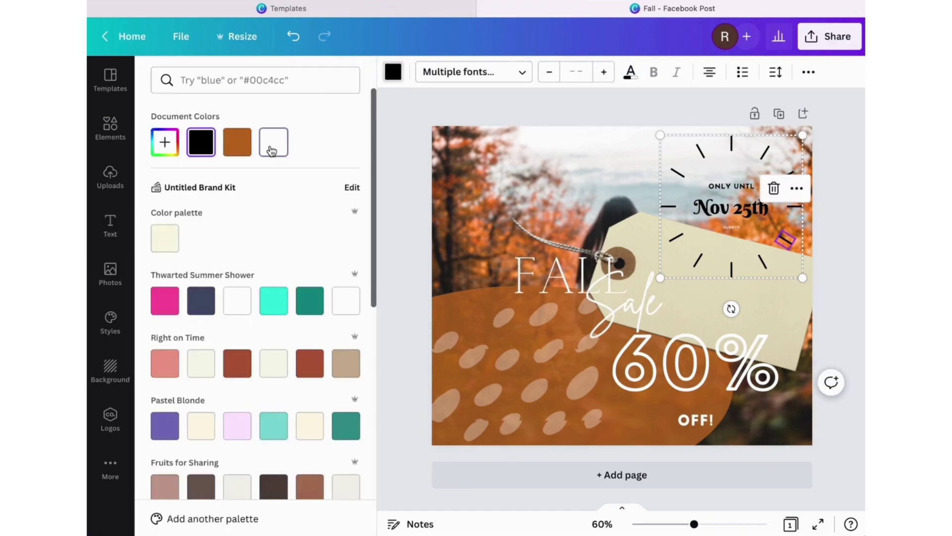
click(271, 148)
click(761, 261)
click(393, 74)
click(274, 142)
click(834, 297)
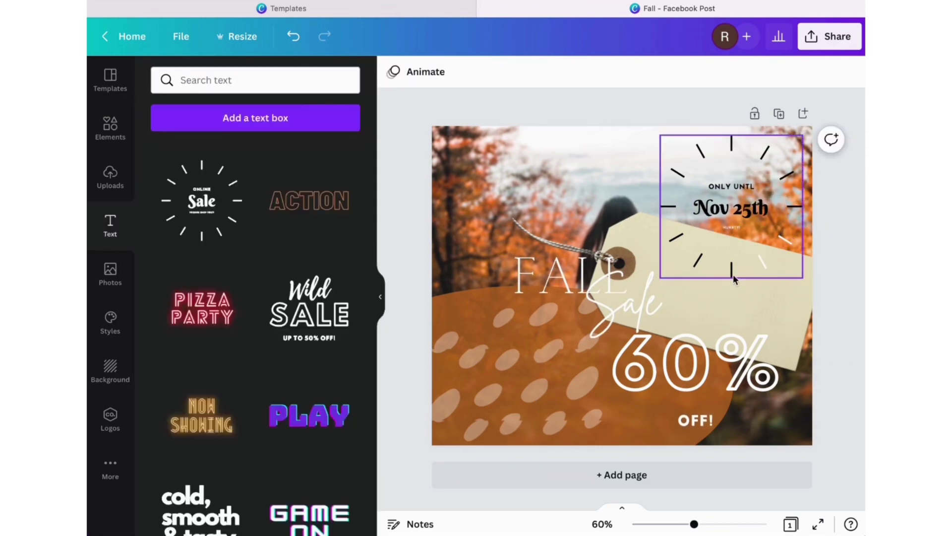
- Colour the badge's bottom ray cream and the ray beside it at the lower left white
click(725, 211)
click(732, 270)
click(393, 72)
click(165, 238)
click(697, 260)
click(308, 146)
click(834, 298)
- Colour the badge's "Nov 25th" and "ONLY UNTL" texts white
double_click(732, 209)
click(597, 72)
click(304, 152)
double_click(731, 186)
click(597, 72)
click(309, 146)
click(417, 206)
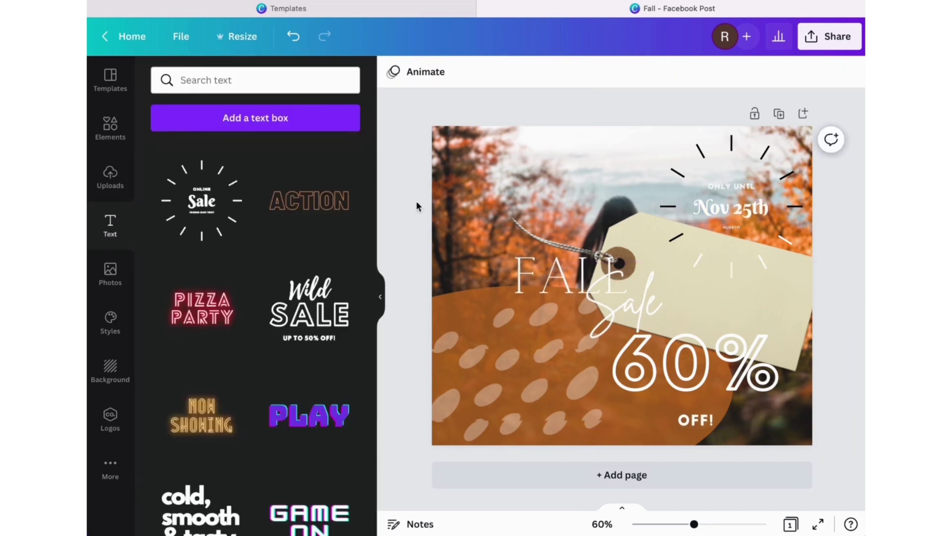
- Colour the badge's remaining black rays white along its left, upper and right sides
click(676, 237)
click(393, 72)
click(309, 146)
click(668, 207)
click(701, 152)
click(309, 143)
click(765, 153)
click(309, 142)
click(794, 206)
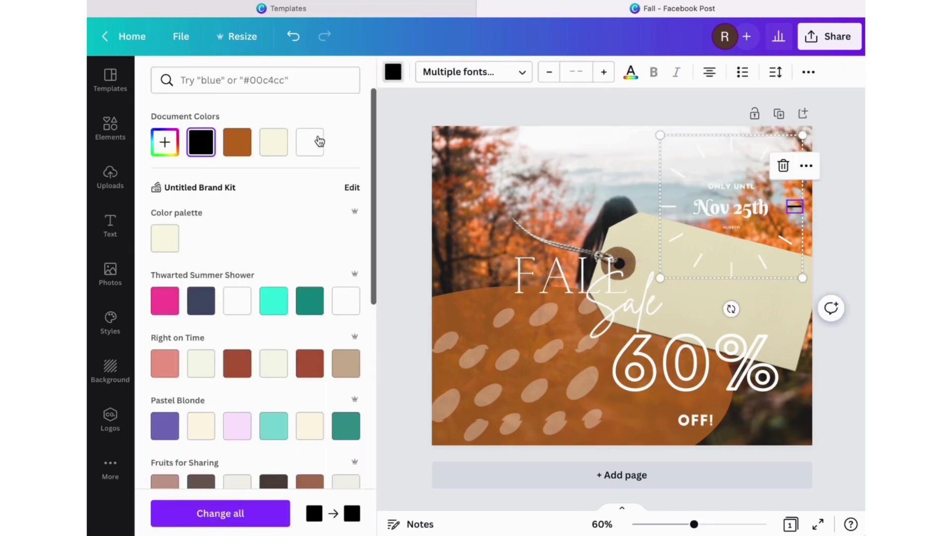
click(315, 142)
click(852, 387)
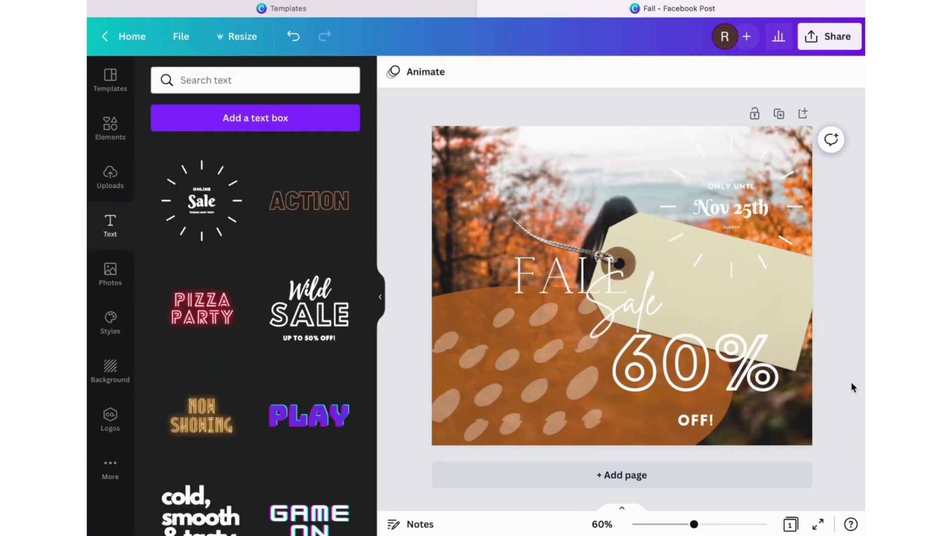
- Add the white R.S. Life Skills logo from the uploaded images to the page
click(110, 175)
click(270, 119)
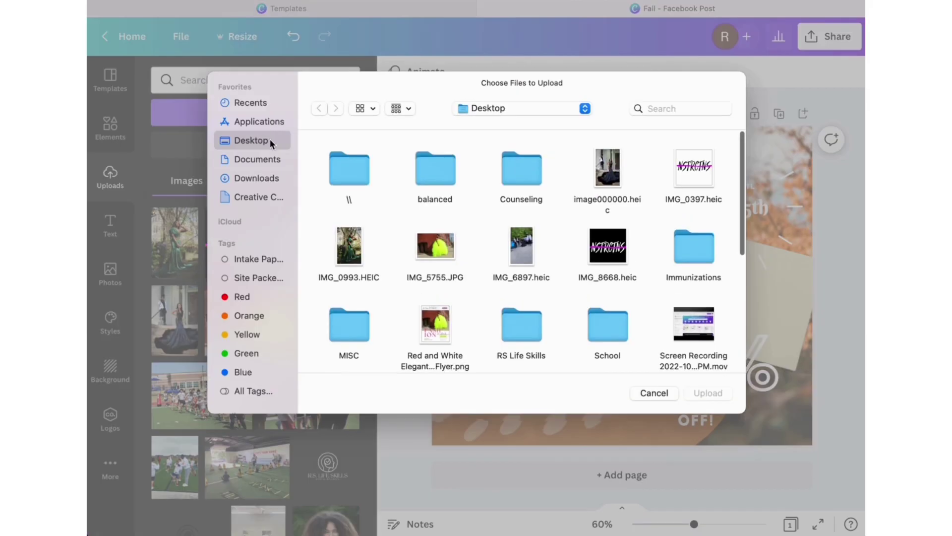
click(654, 393)
scroll(346, 462, down, 1)
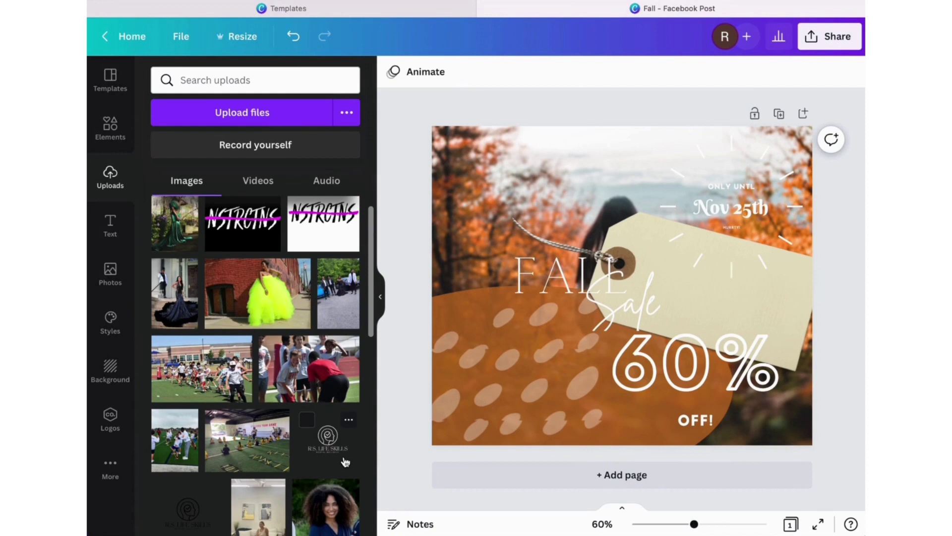
click(327, 442)
- Shrink the logo to about 178 × 178 and place it in the page's upper-left corner
drag(658, 312, 522, 223)
drag(398, 286, 439, 245)
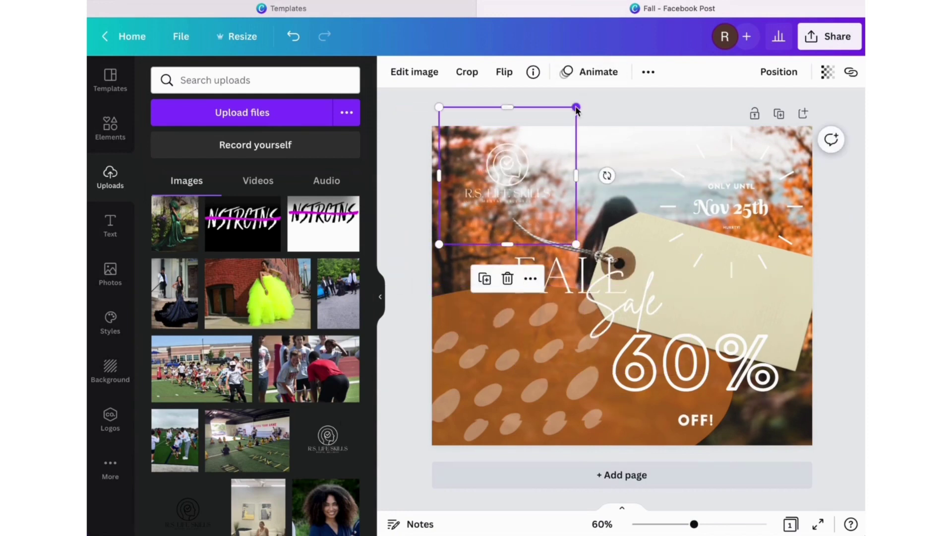
drag(576, 106, 546, 138)
drag(496, 186, 487, 164)
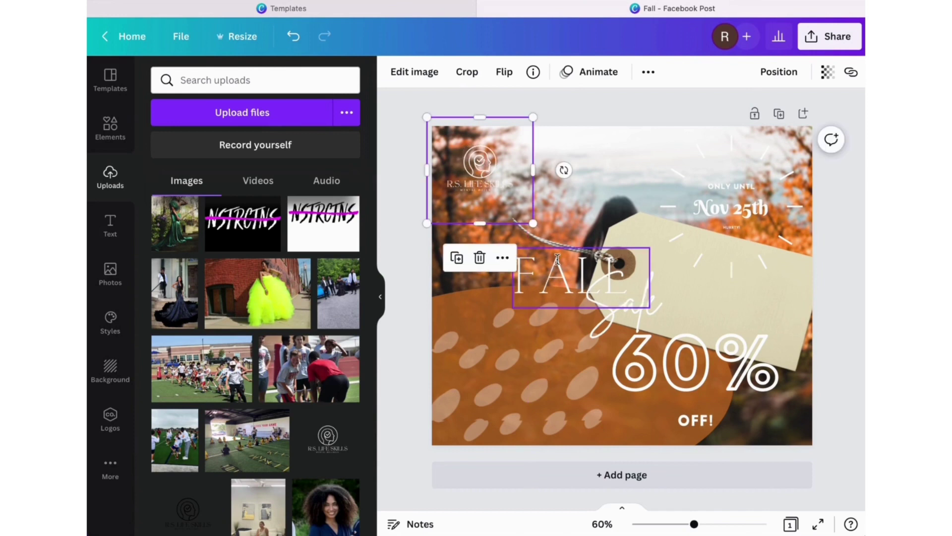
drag(535, 229, 494, 194)
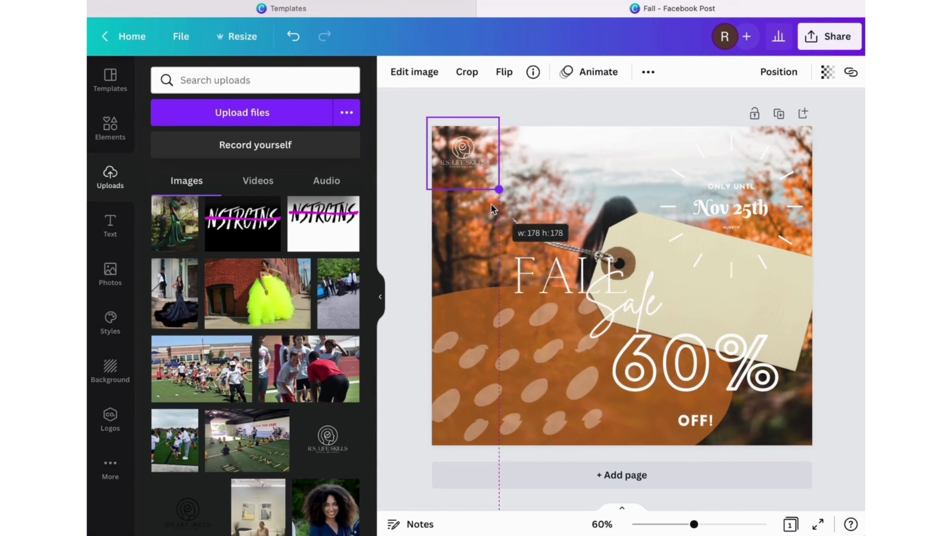
click(407, 218)
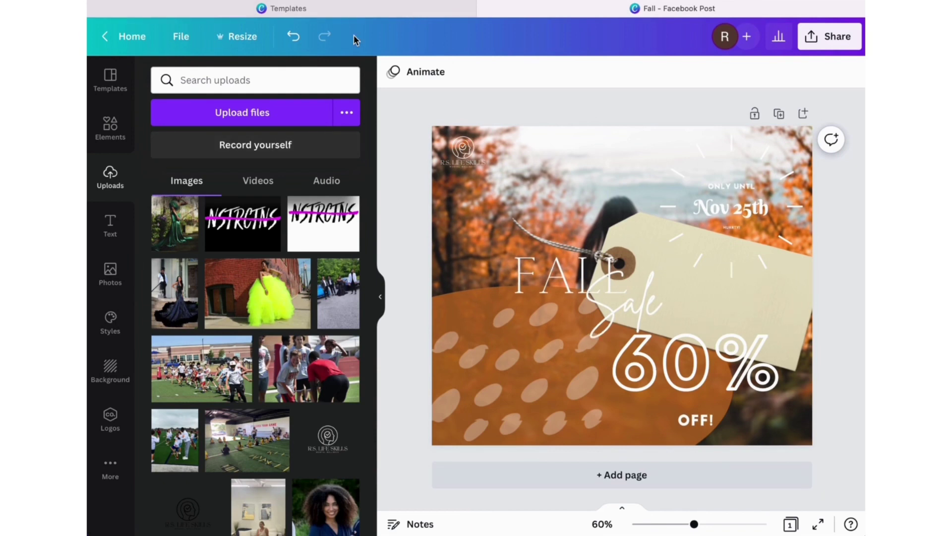
- Review the file types offered for downloading the design, then close the sharing options
click(838, 37)
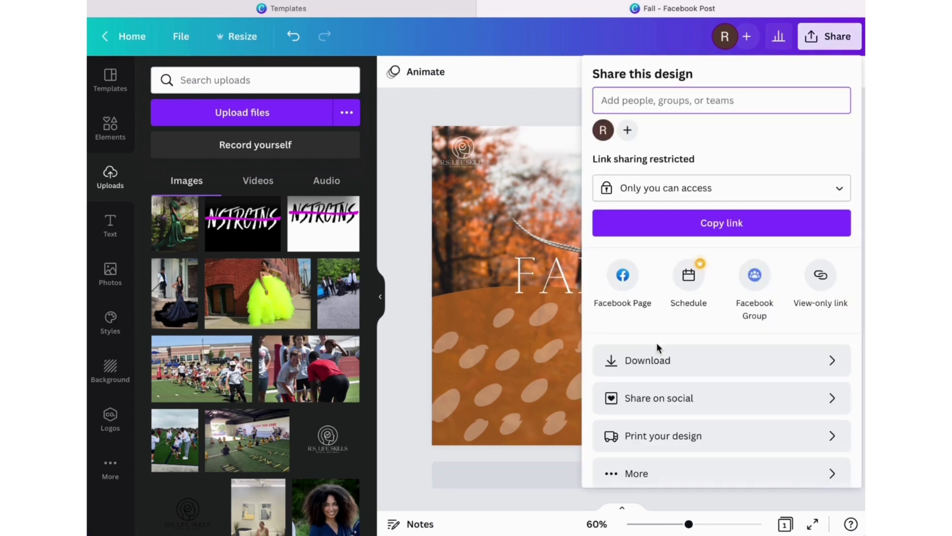
click(662, 362)
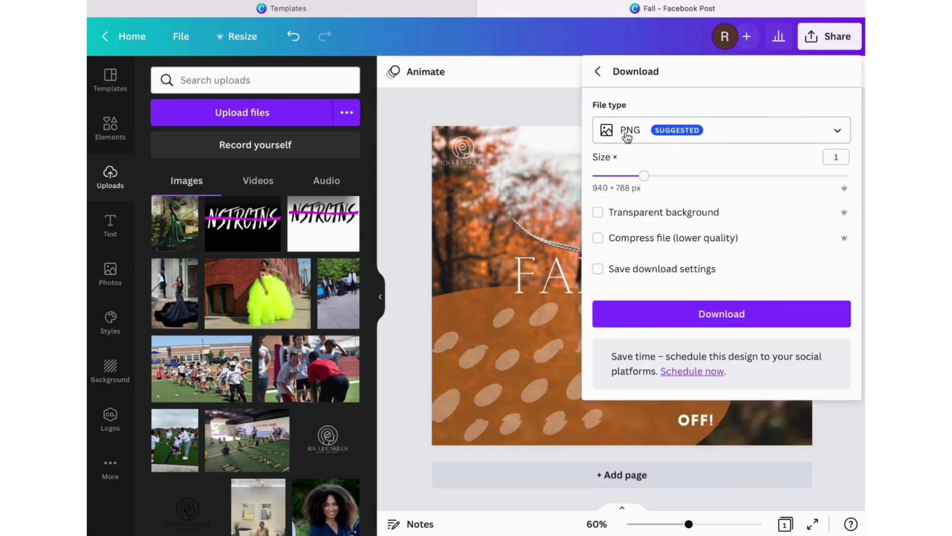
click(764, 141)
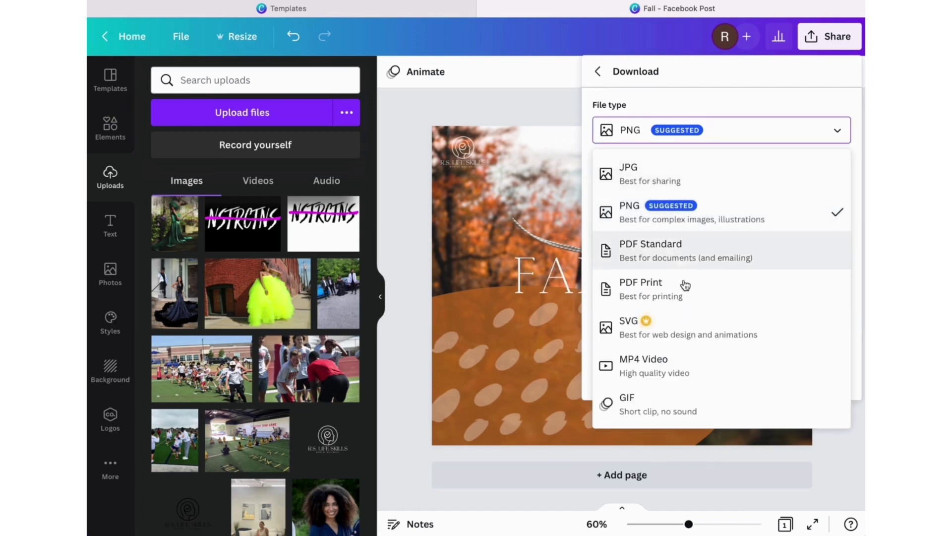
click(791, 135)
click(594, 70)
click(531, 106)
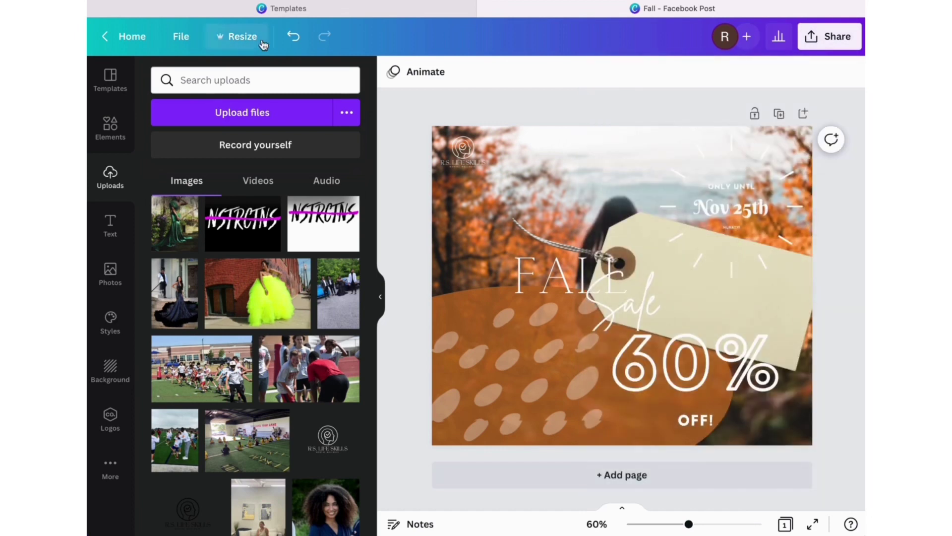